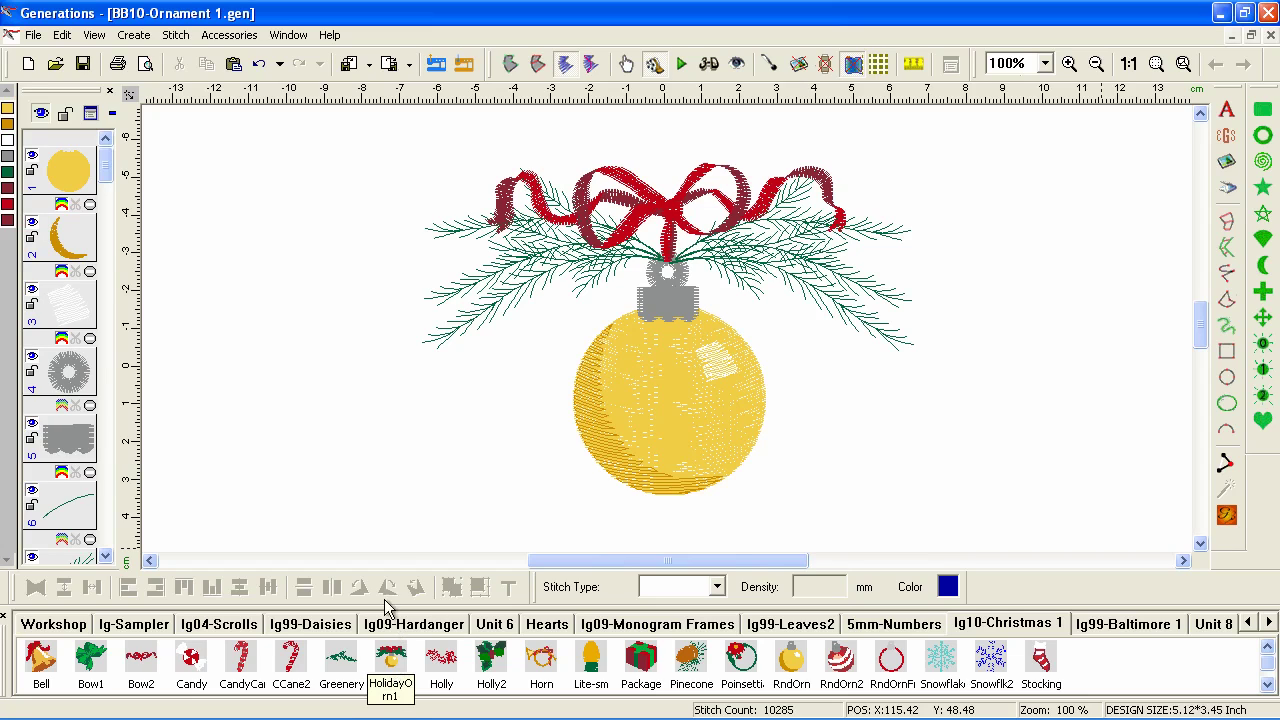
- Switch to the other open design, delete everything in it and paste the copied gold ball ornament design
{"action": "left_click", "coordinate": [287, 35]}
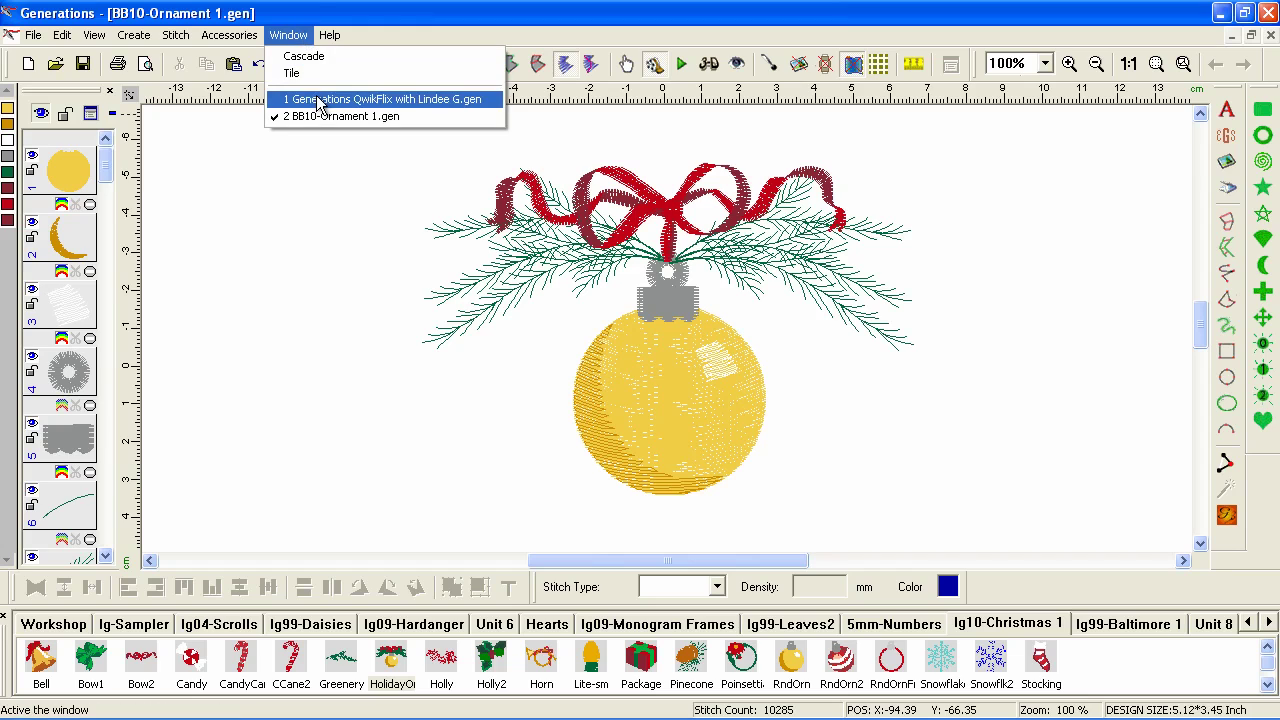
{"action": "left_click", "coordinate": [318, 96]}
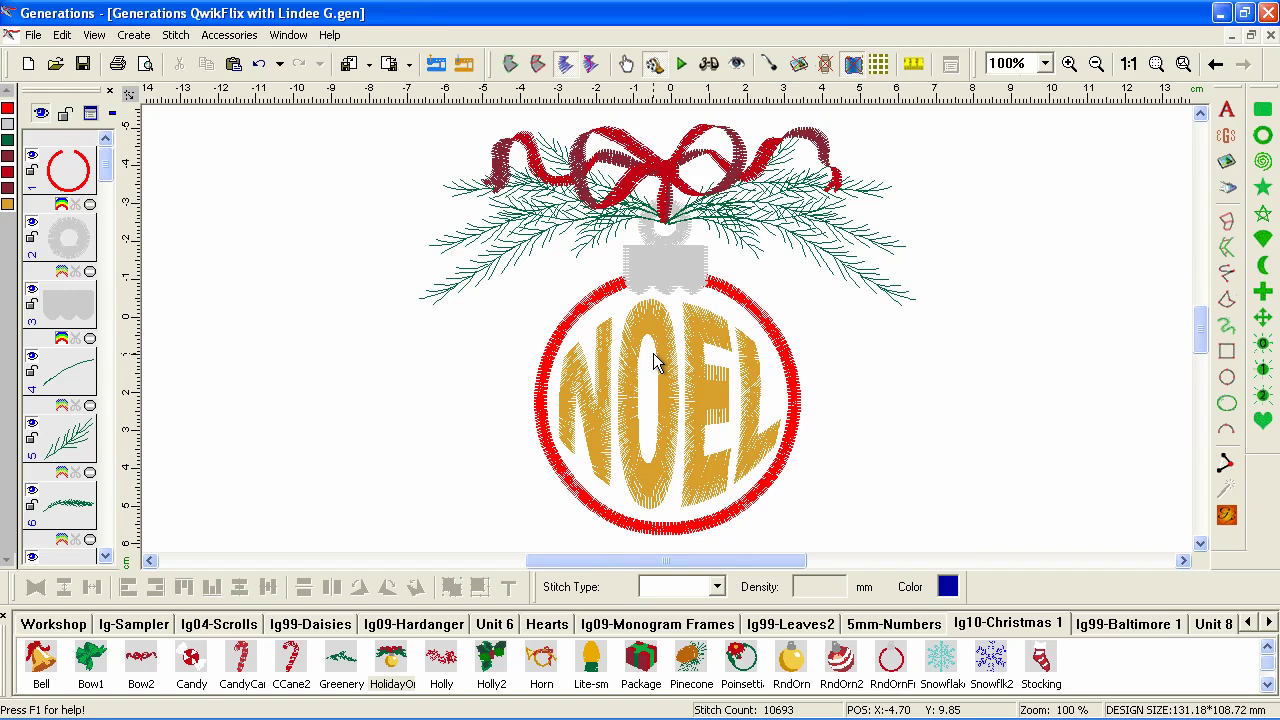
{"action": "key", "text": "ctrl+a"}
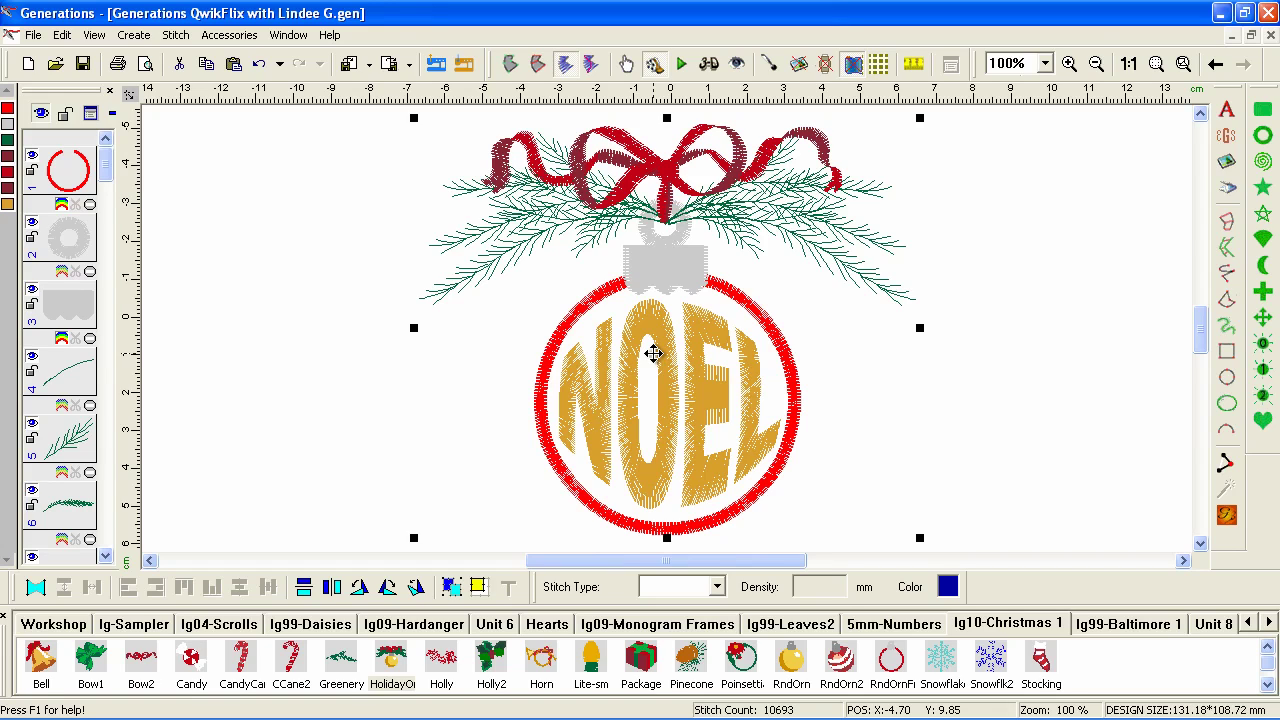
{"action": "key", "text": "Delete"}
{"action": "key", "text": "ctrl+v"}
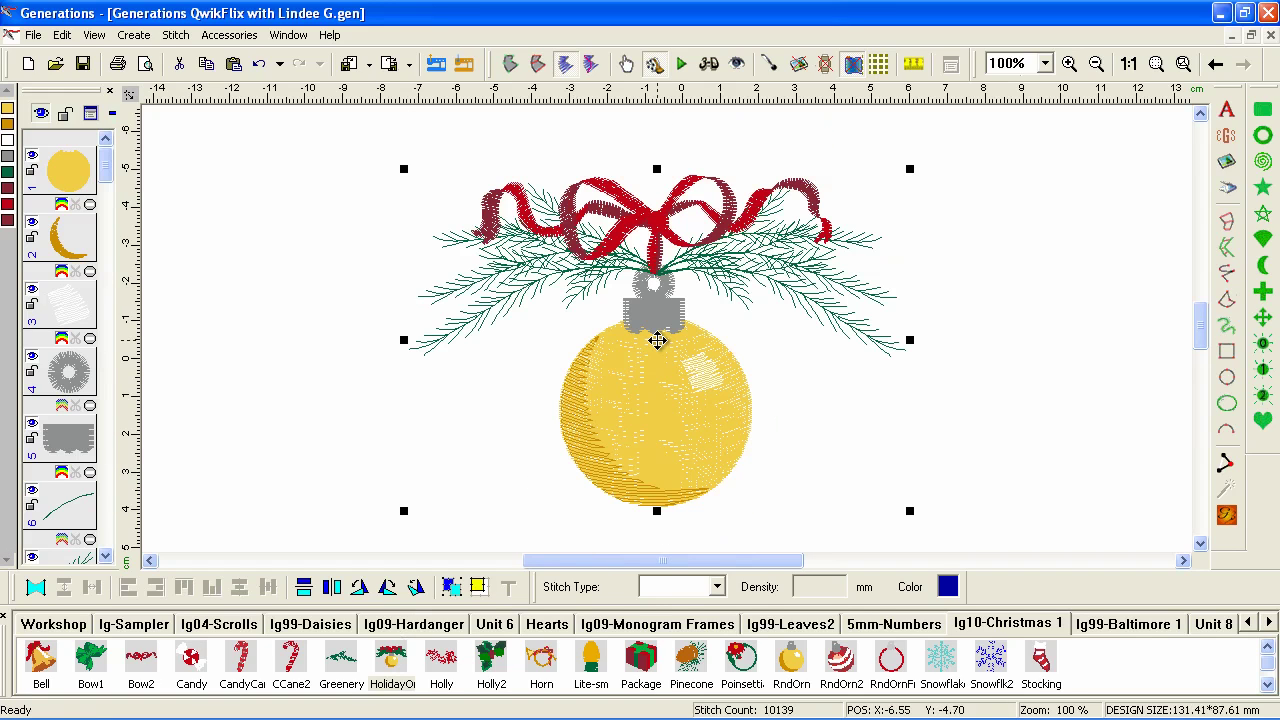
- Ungroup the pasted design and delete the gold ball with its gray cap, keeping the bow and greenery
{"action": "left_click", "coordinate": [451, 587]}
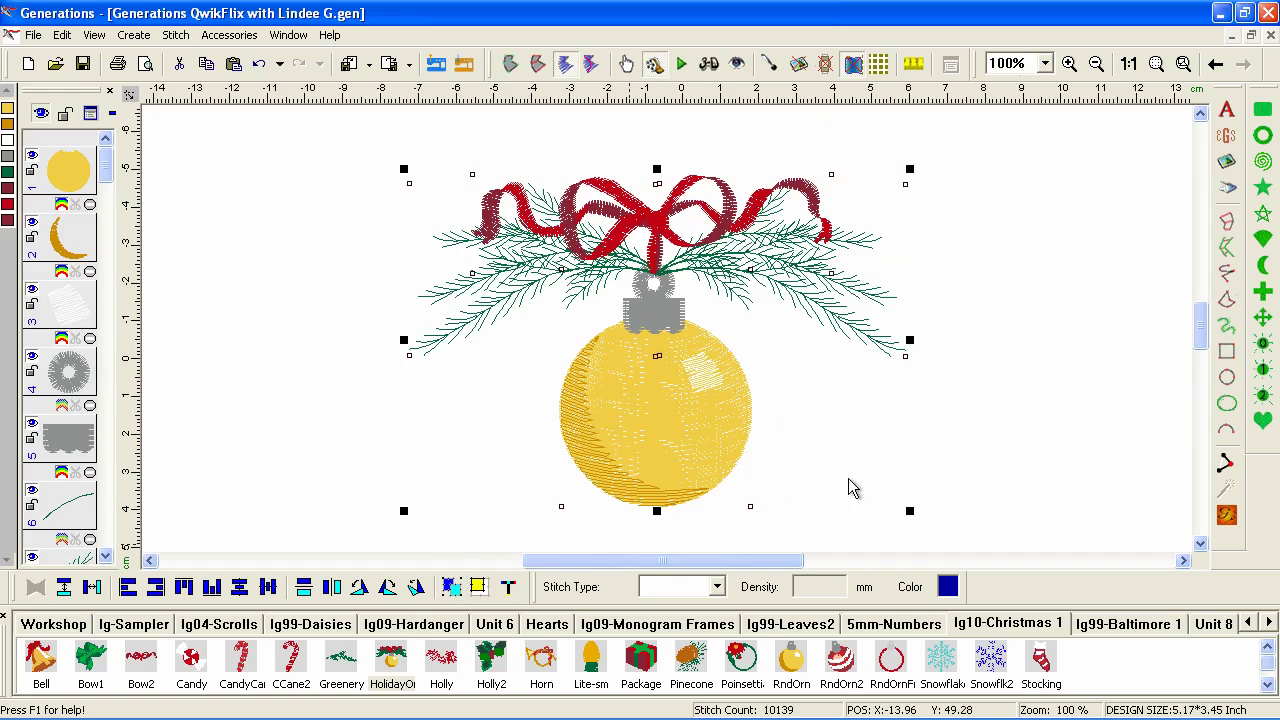
{"action": "left_click", "coordinate": [673, 452]}
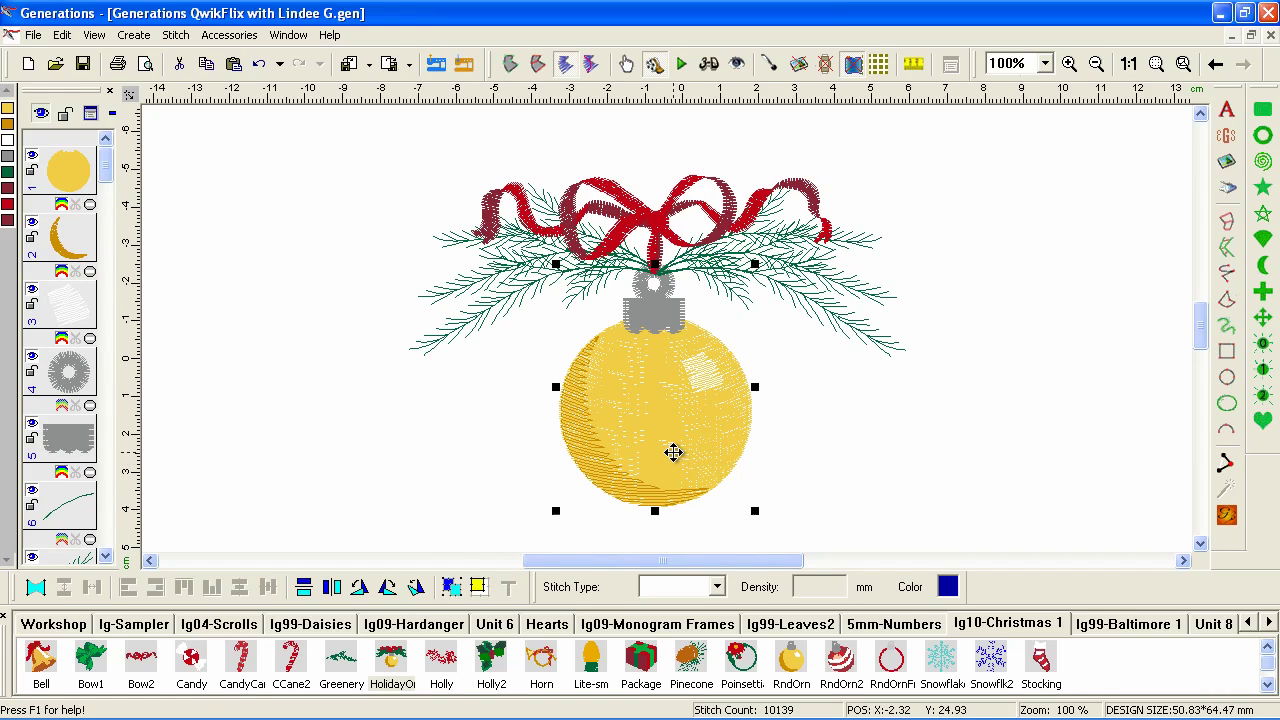
{"action": "key", "text": "Delete"}
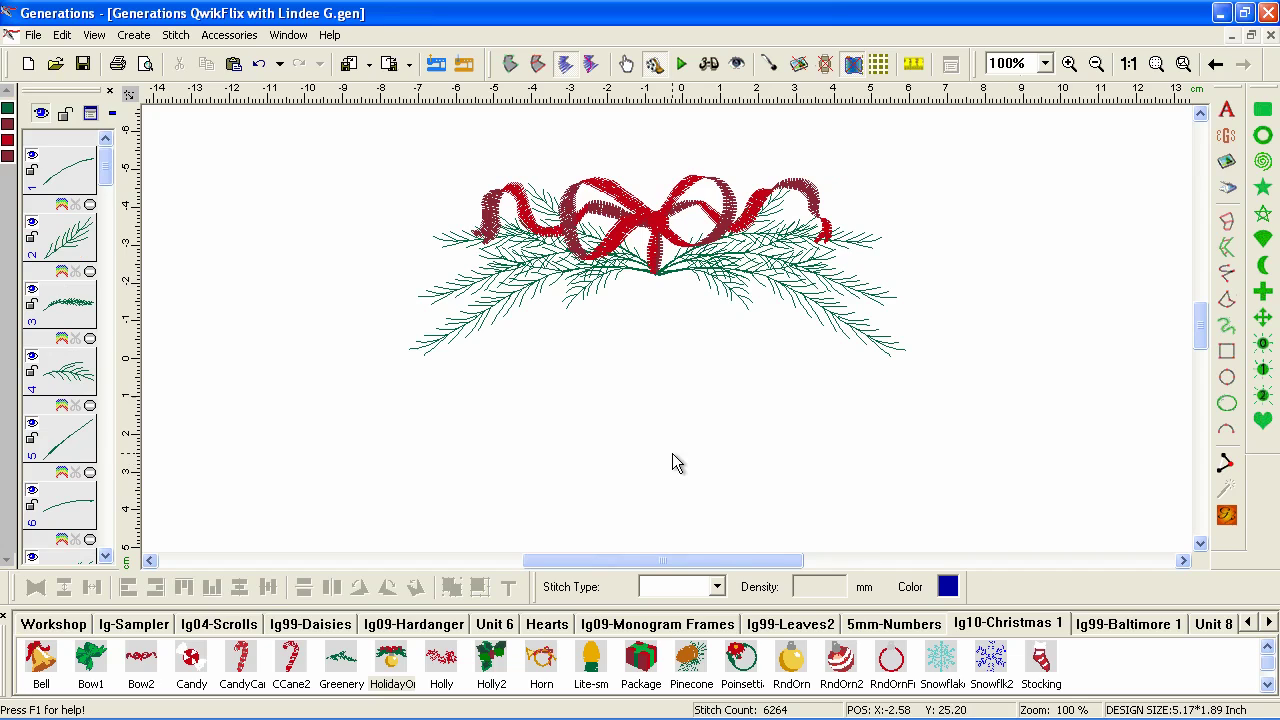
- Add the round red ornament frame from the Christmas 1 collection and position it centered beneath the bow
{"action": "left_click_drag", "start_coordinate": [891, 657], "coordinate": [654, 426]}
{"action": "left_click_drag", "start_coordinate": [739, 434], "coordinate": [745, 443]}
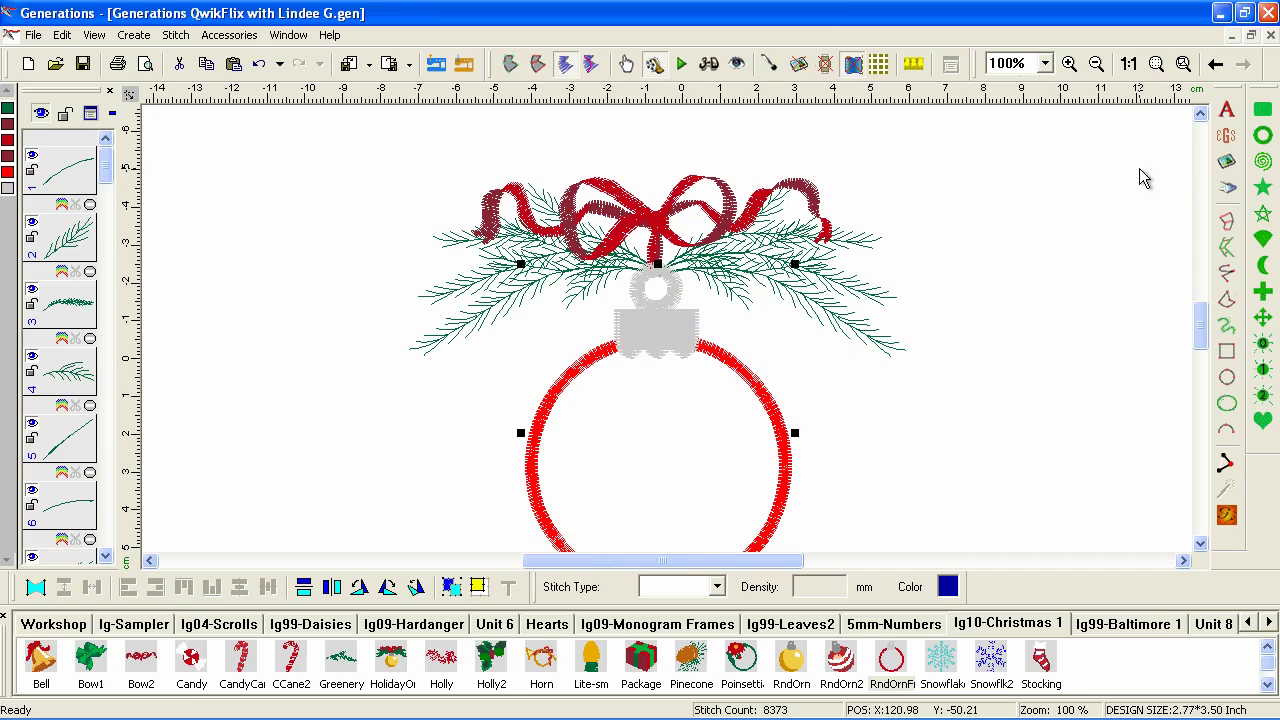
{"action": "left_click", "coordinate": [1132, 64]}
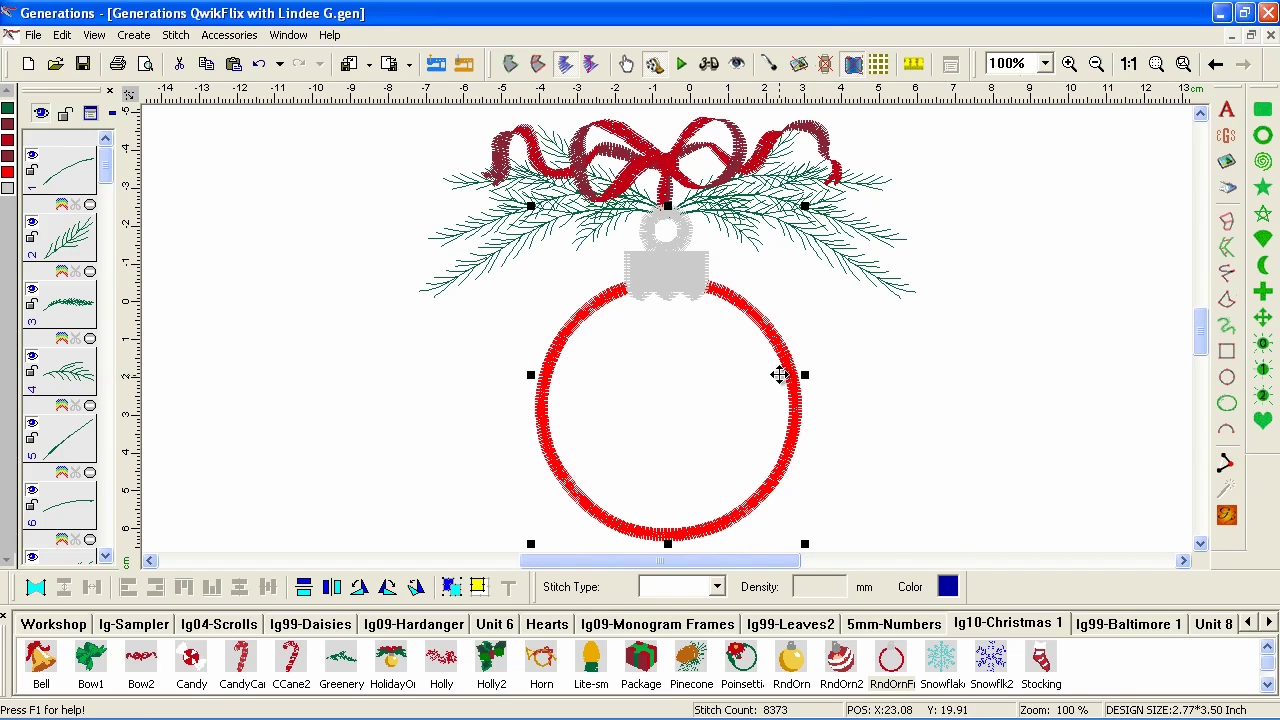
{"action": "left_click_drag", "start_coordinate": [780, 374], "coordinate": [778, 370]}
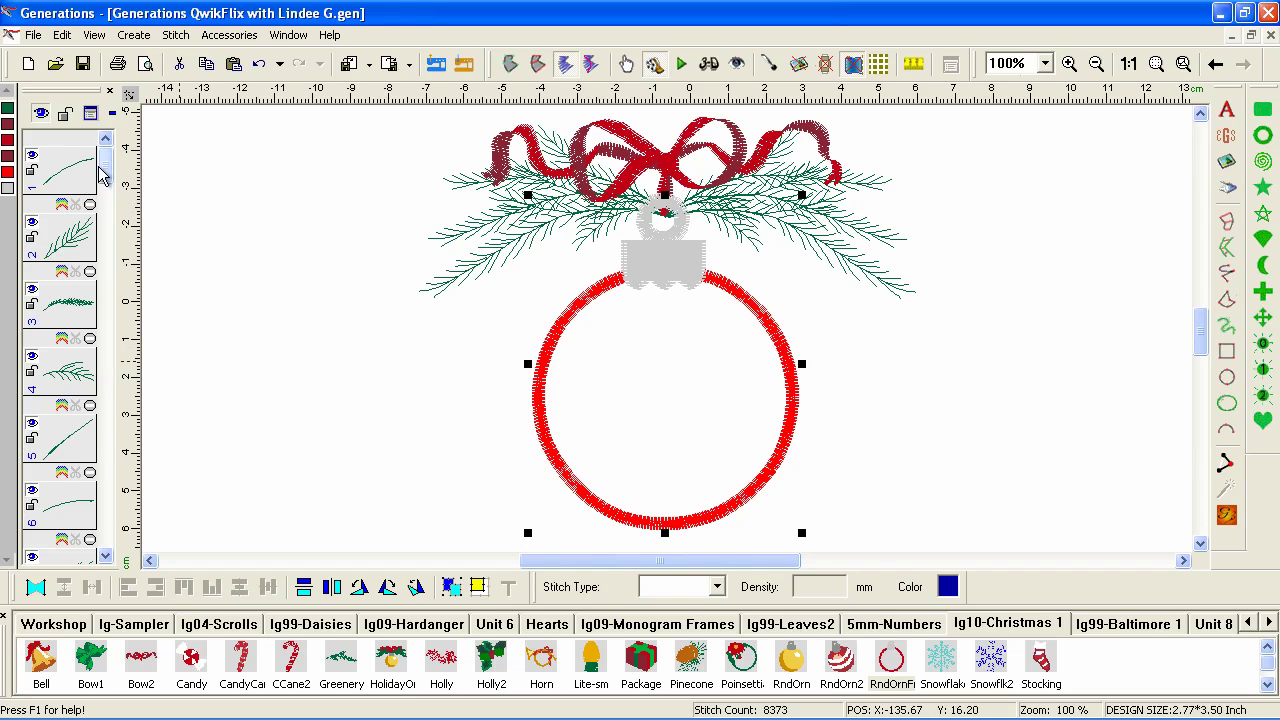
- Move segments 63, 64 and 65, the red ring and its two gray cap pieces, to the top of the sewing sequence
{"action": "left_click_drag", "start_coordinate": [105, 165], "coordinate": [108, 545]}
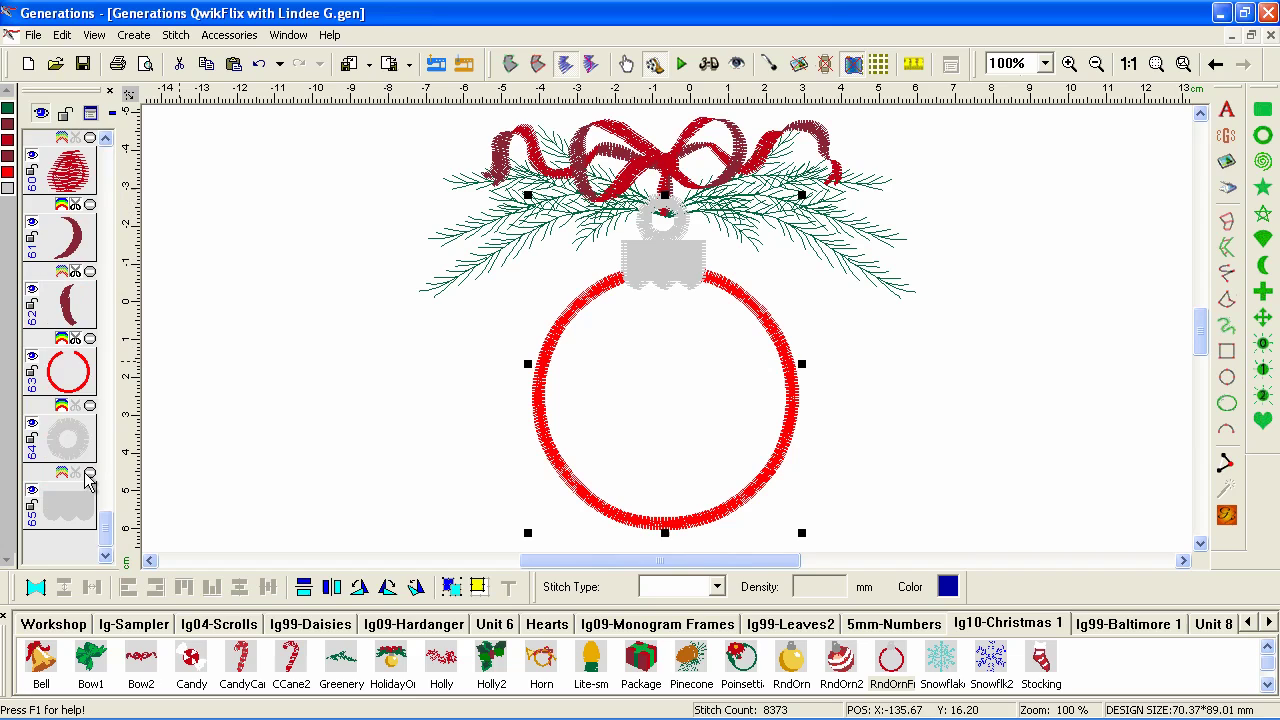
{"action": "left_click", "coordinate": [82, 388]}
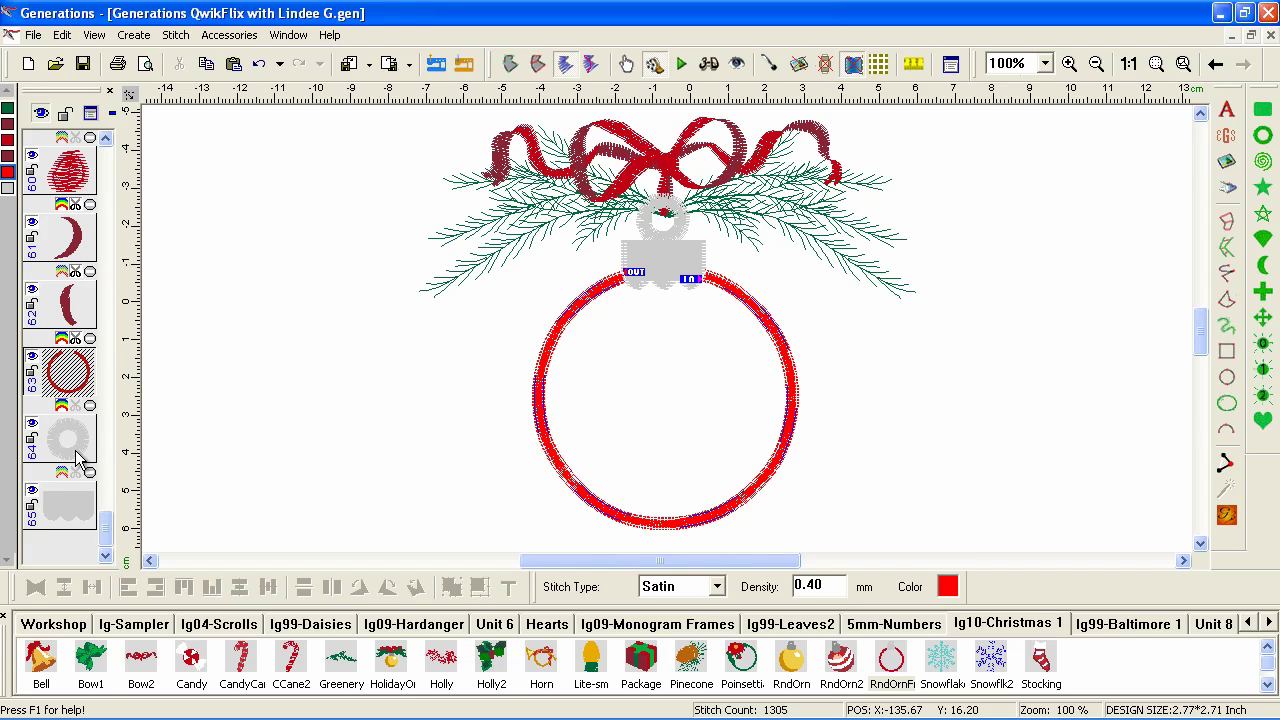
{"action": "left_click", "coordinate": [68, 440], "text": "ctrl"}
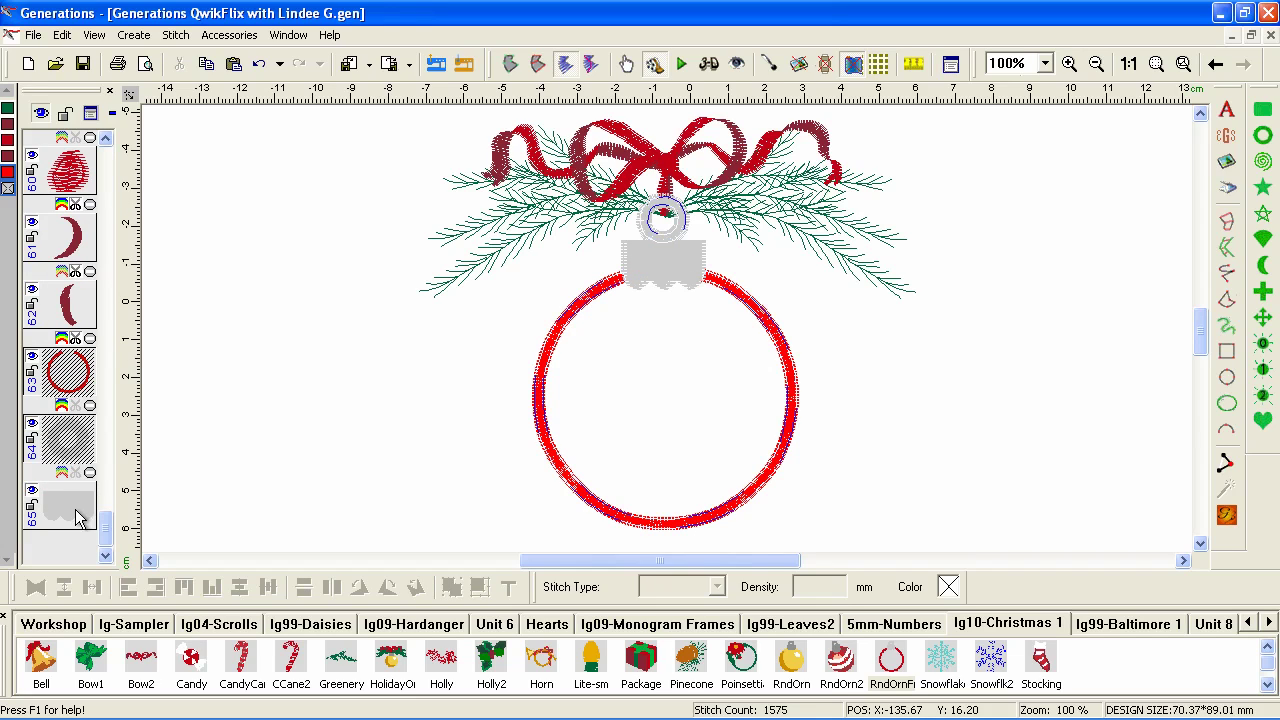
{"action": "left_click", "coordinate": [80, 516], "text": "ctrl"}
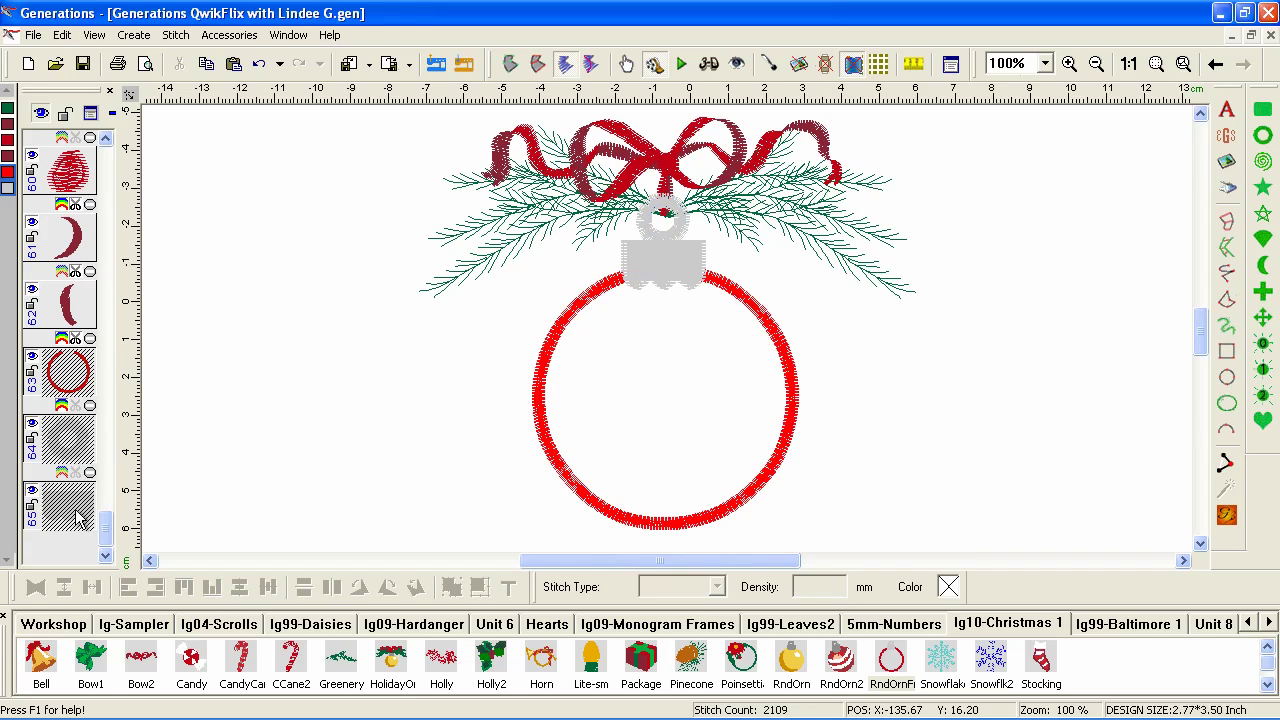
{"action": "right_click", "coordinate": [62, 373]}
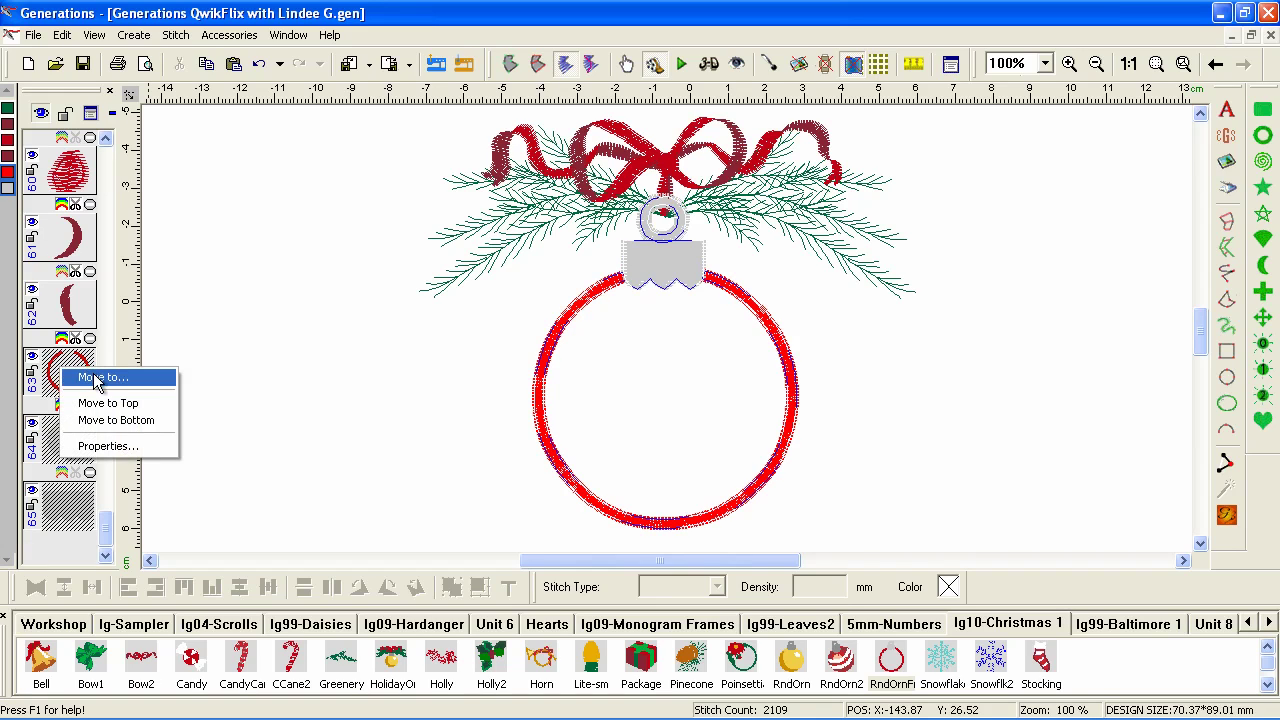
{"action": "left_click", "coordinate": [105, 403]}
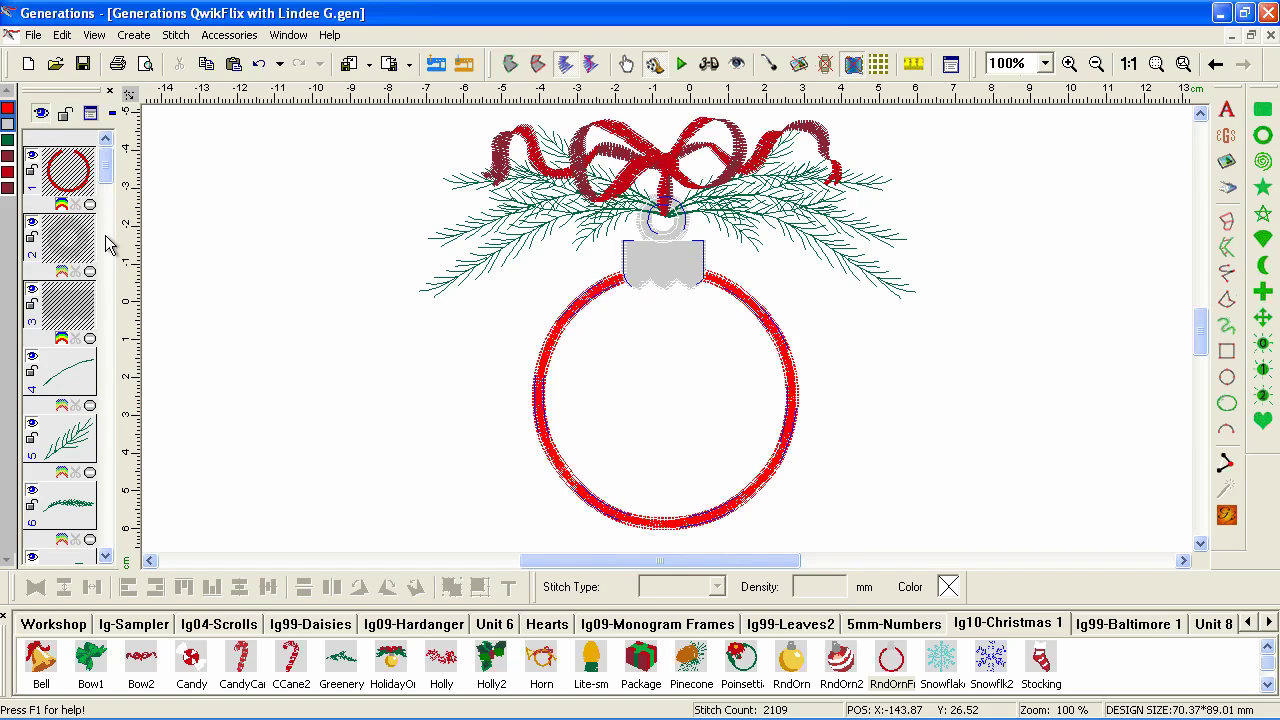
{"action": "left_click", "coordinate": [909, 309]}
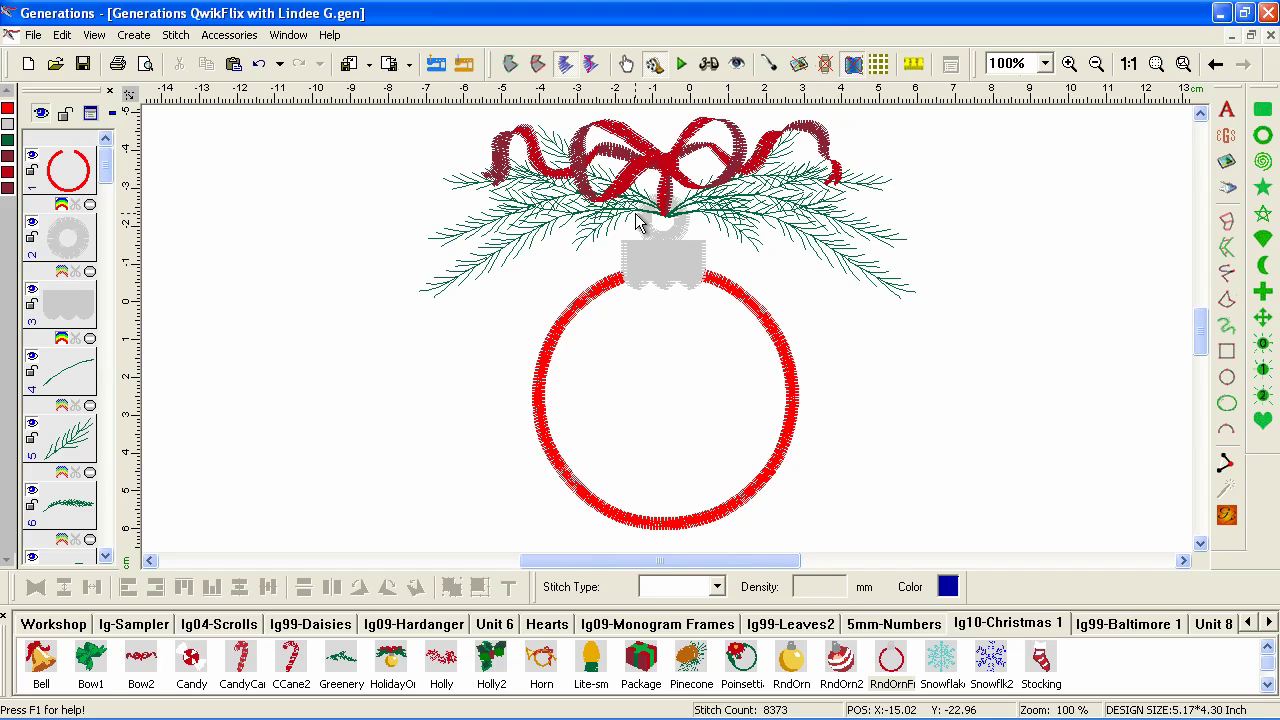
- Insert the text NOEL in Arial Black at size 15.0, place it inside the round frame and generate its stitches
{"action": "left_click", "coordinate": [1227, 110]}
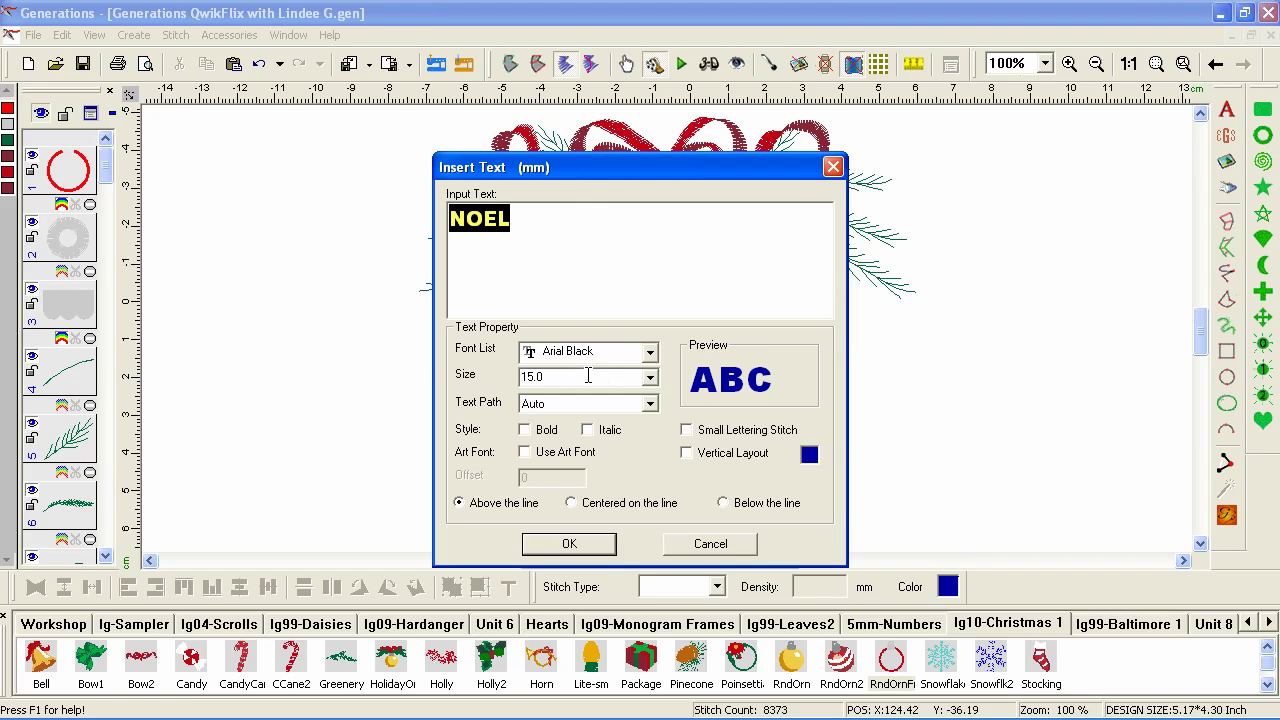
{"action": "left_click", "coordinate": [569, 544]}
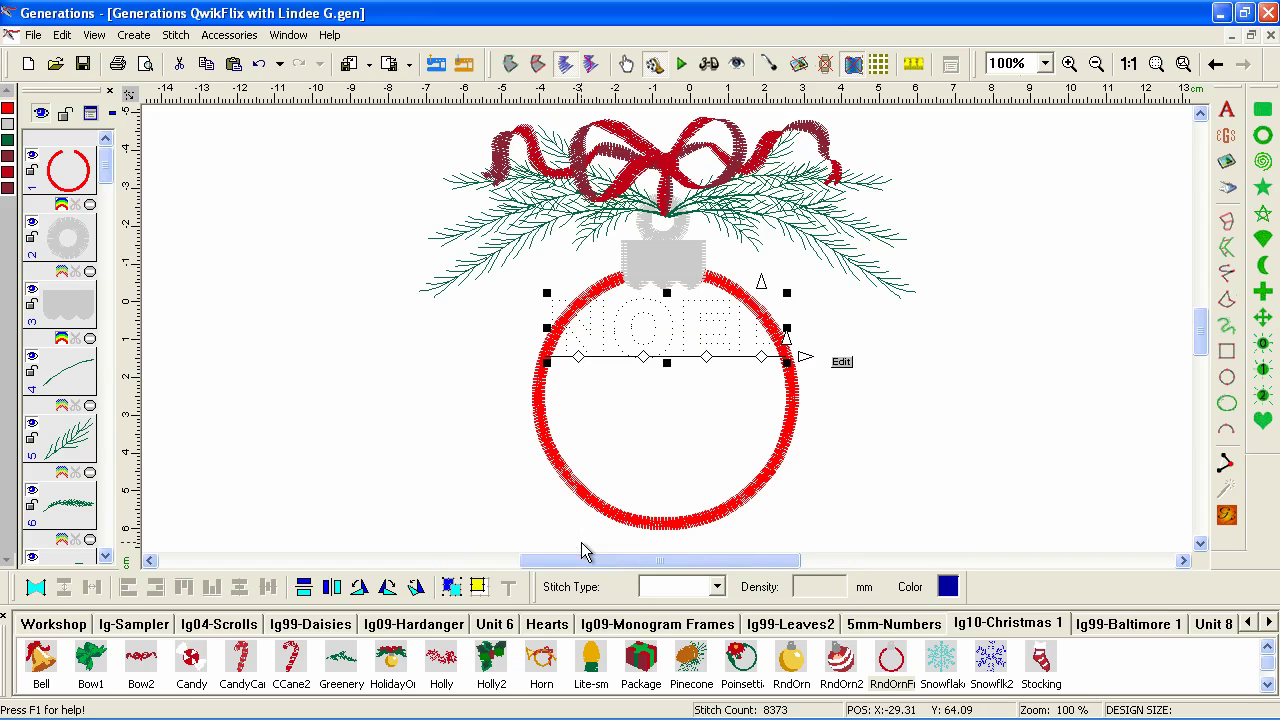
{"action": "left_click_drag", "start_coordinate": [709, 363], "coordinate": [711, 410]}
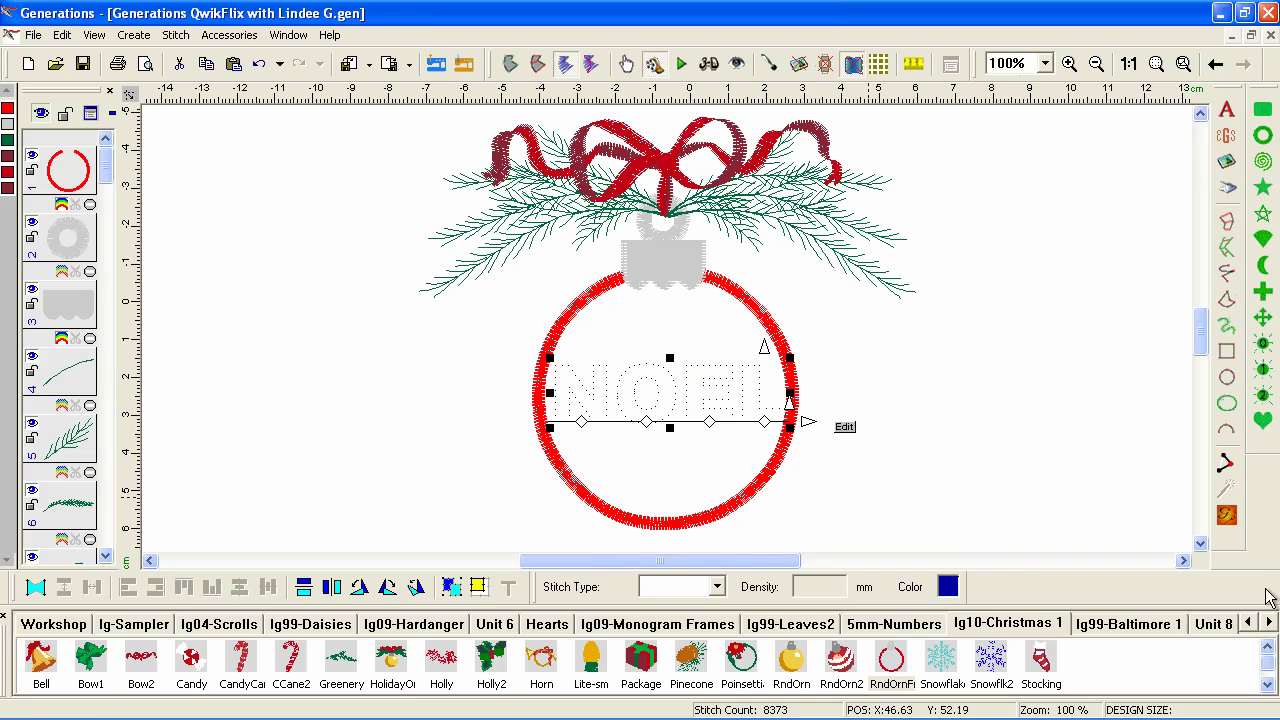
{"action": "left_click", "coordinate": [1226, 514]}
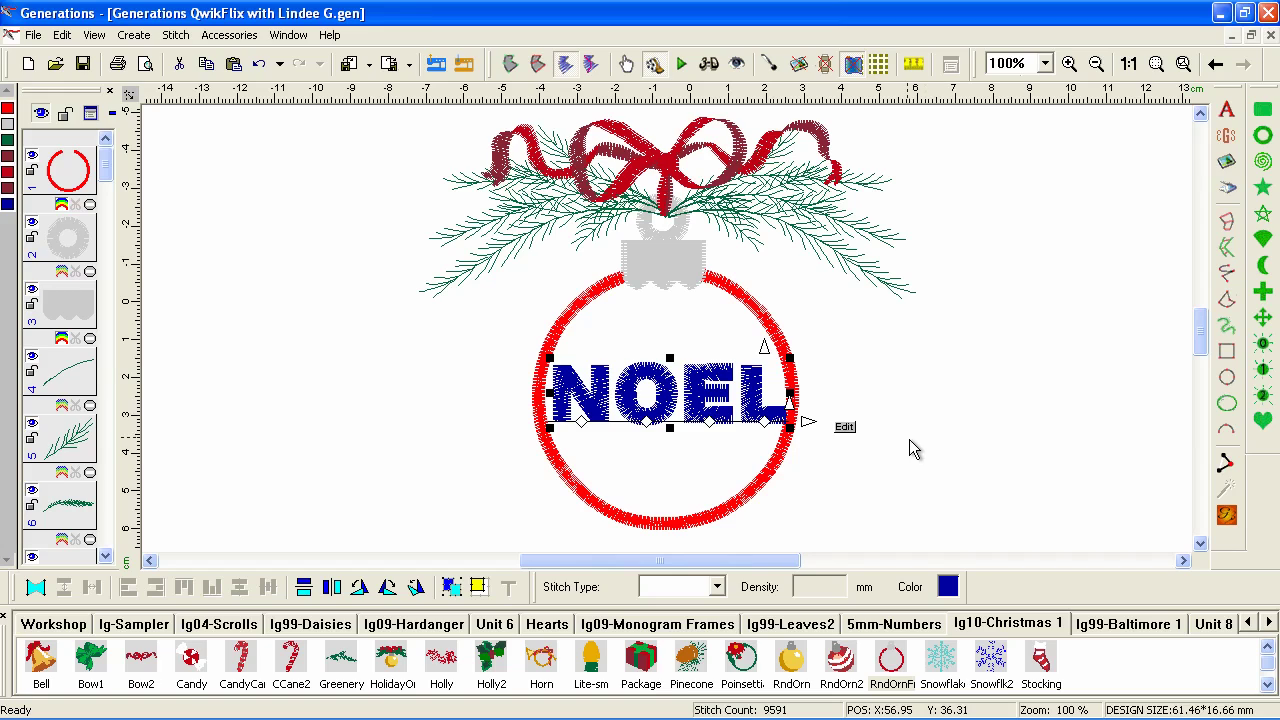
- Apply the style114 envelope model to the NOEL lettering
{"action": "left_click", "coordinate": [35, 588]}
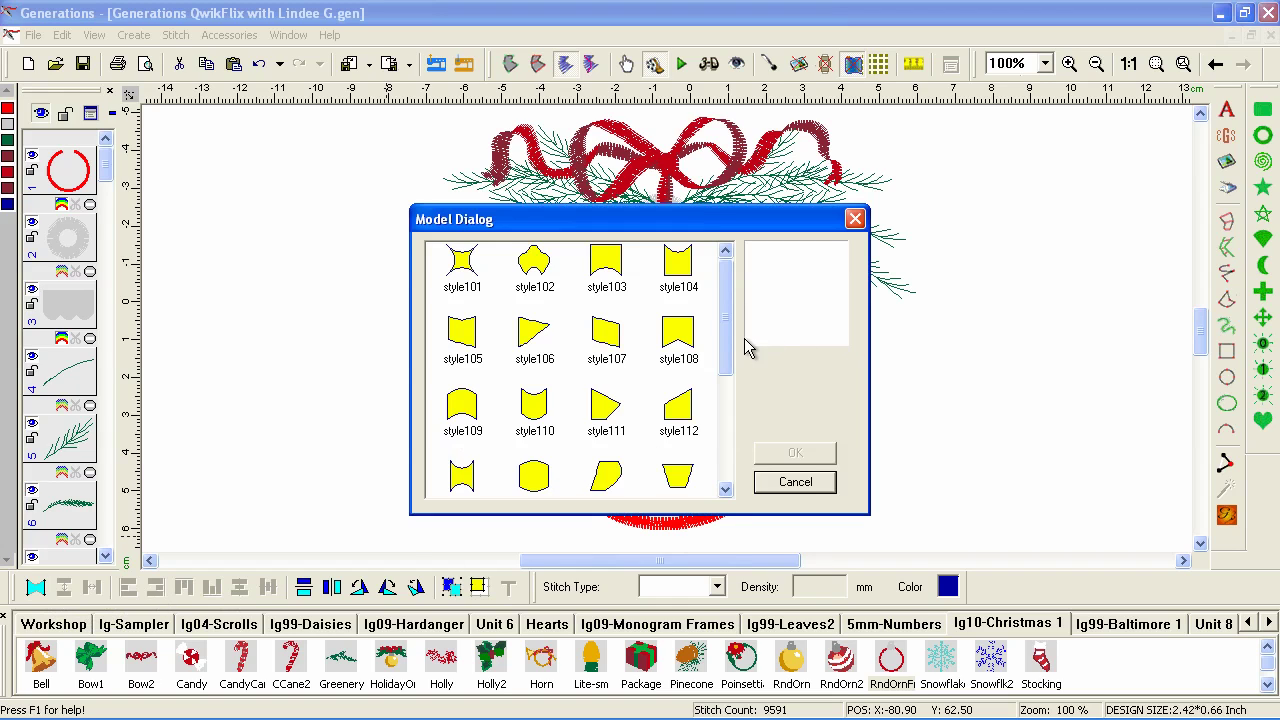
{"action": "left_click_drag", "start_coordinate": [731, 357], "coordinate": [729, 371]}
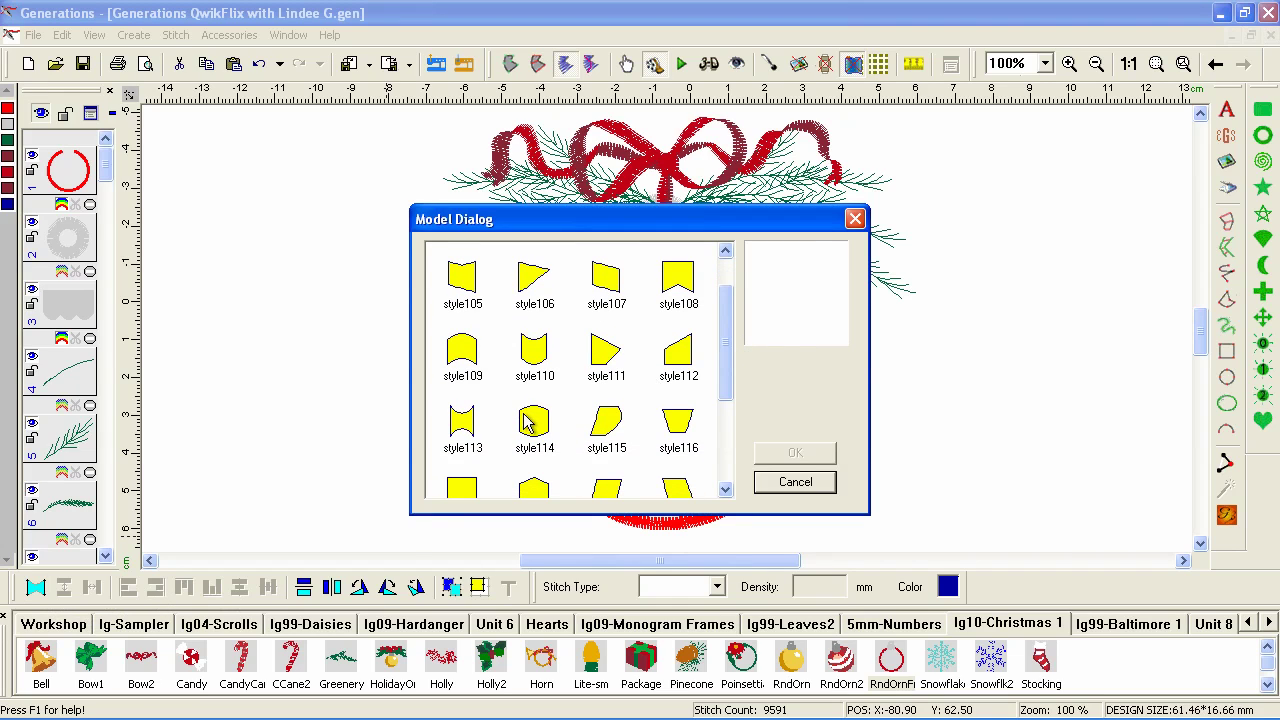
{"action": "left_click", "coordinate": [530, 424]}
{"action": "left_click", "coordinate": [795, 452]}
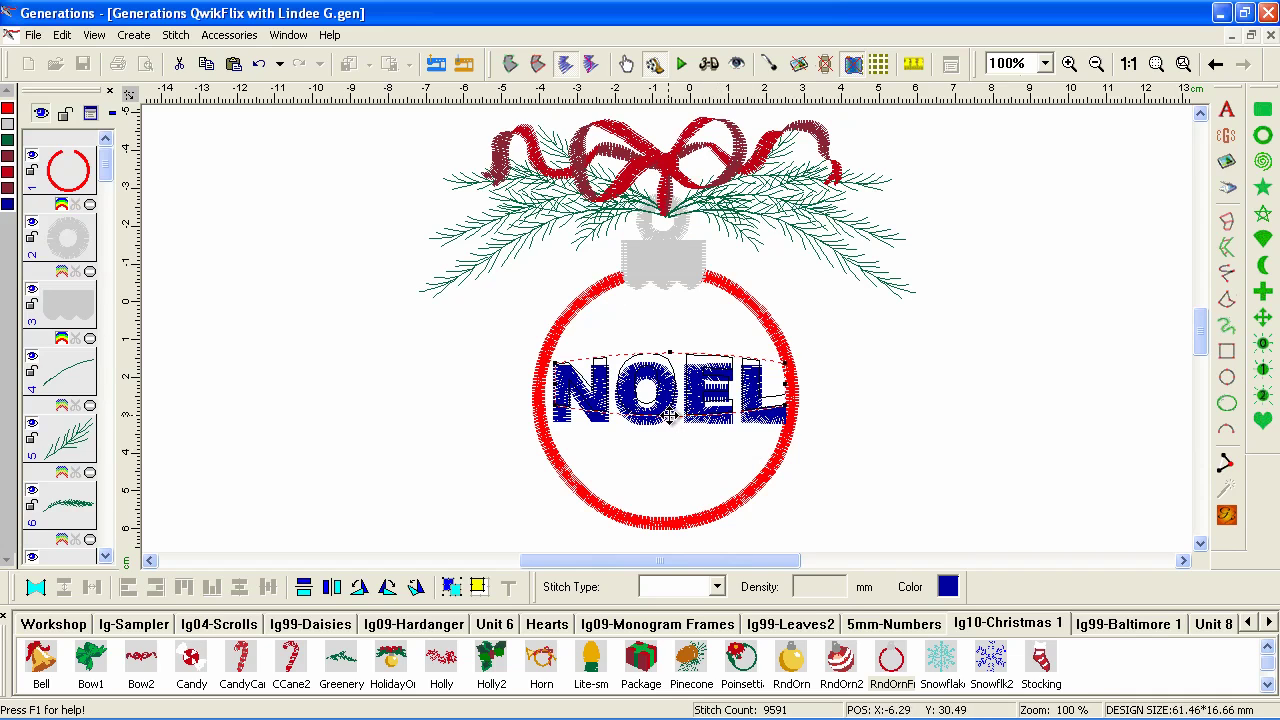
- Reshape the envelope's edges and corners so NOEL fills the round frame, apply the shape and regenerate the stitches
{"action": "left_click_drag", "start_coordinate": [668, 416], "coordinate": [667, 475]}
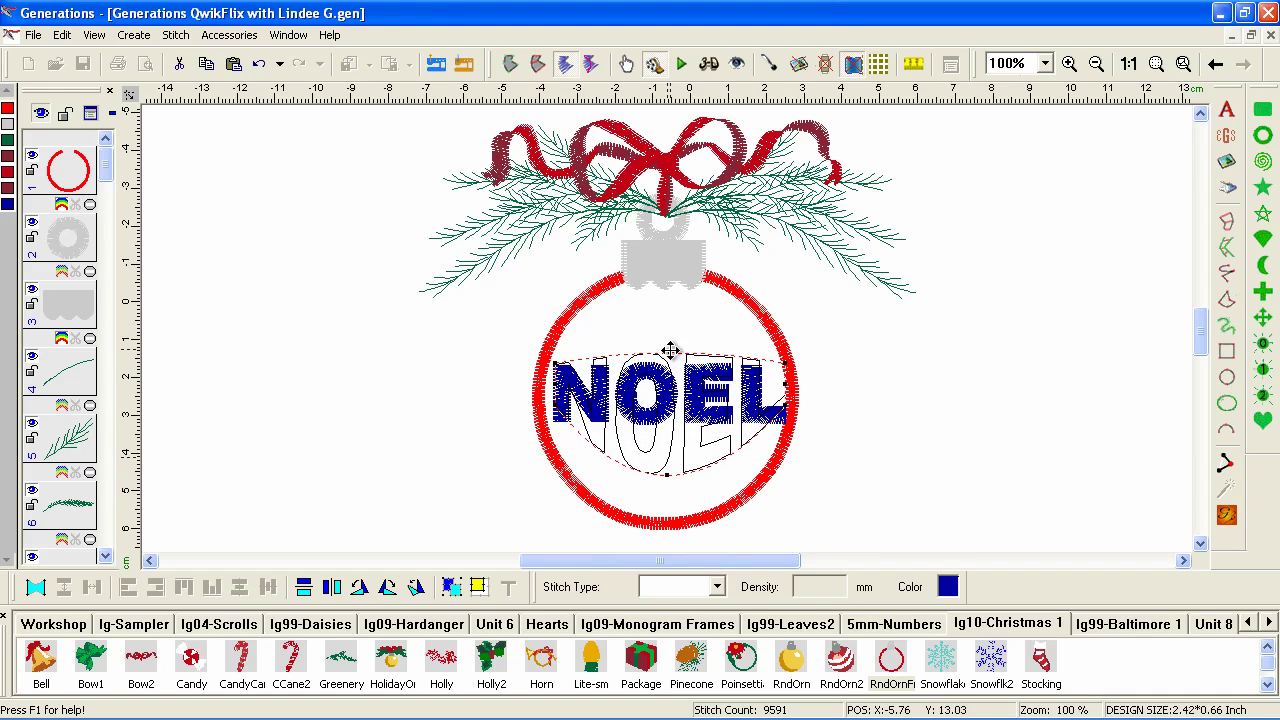
{"action": "left_click_drag", "start_coordinate": [670, 350], "coordinate": [669, 304]}
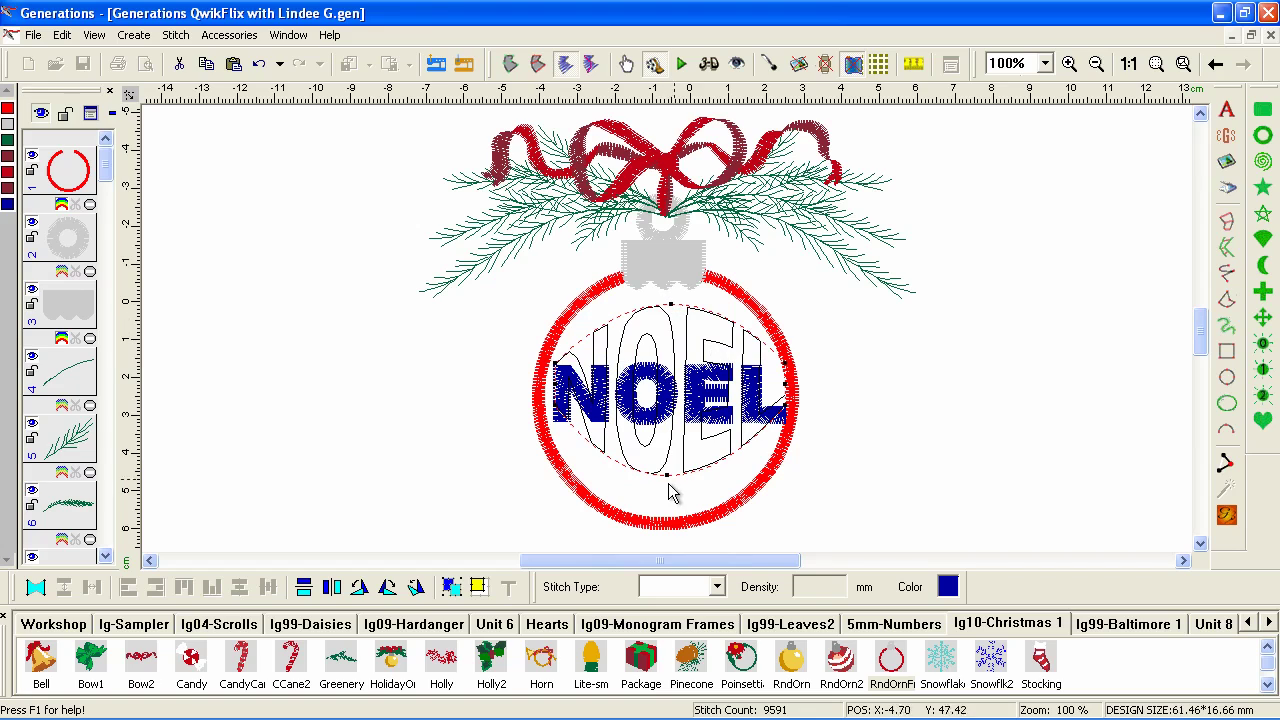
{"action": "left_click_drag", "start_coordinate": [665, 473], "coordinate": [665, 500]}
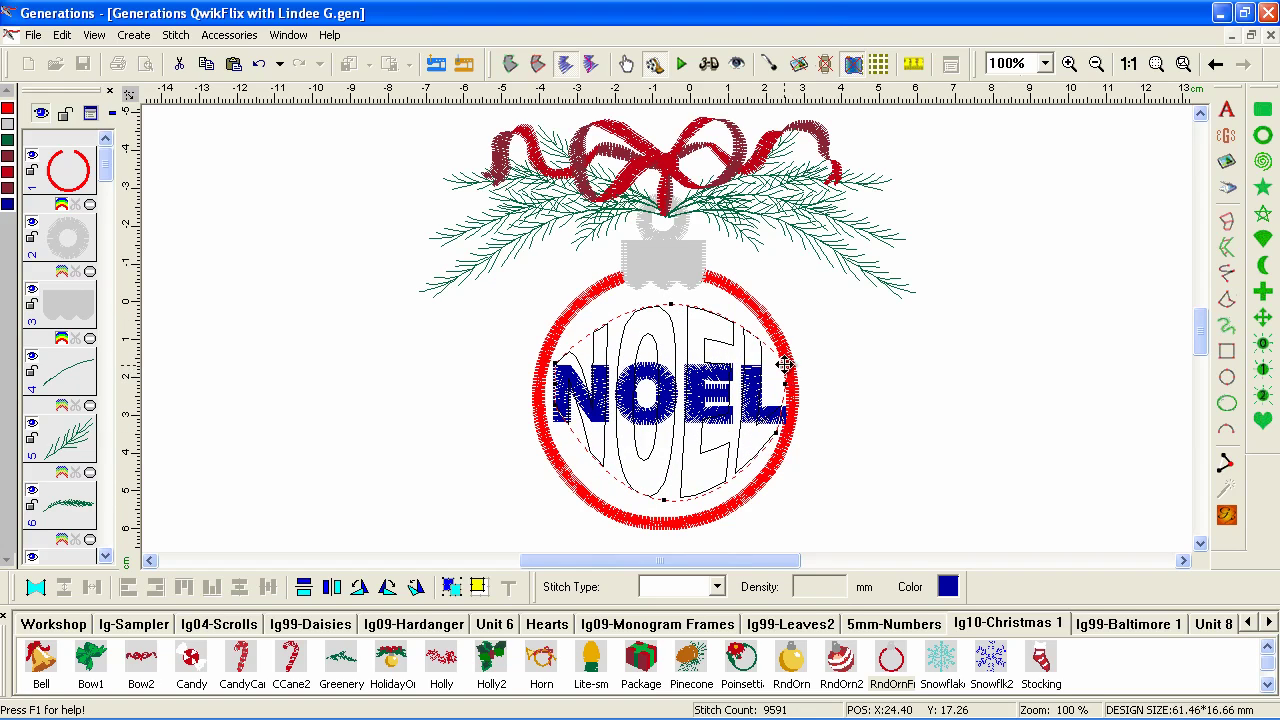
{"action": "mouse_move", "coordinate": [785, 365]}
{"action": "left_mouse_down"}
{"action": "mouse_move", "coordinate": [770, 351]}
{"action": "mouse_move", "coordinate": [777, 386]}
{"action": "left_mouse_up"}
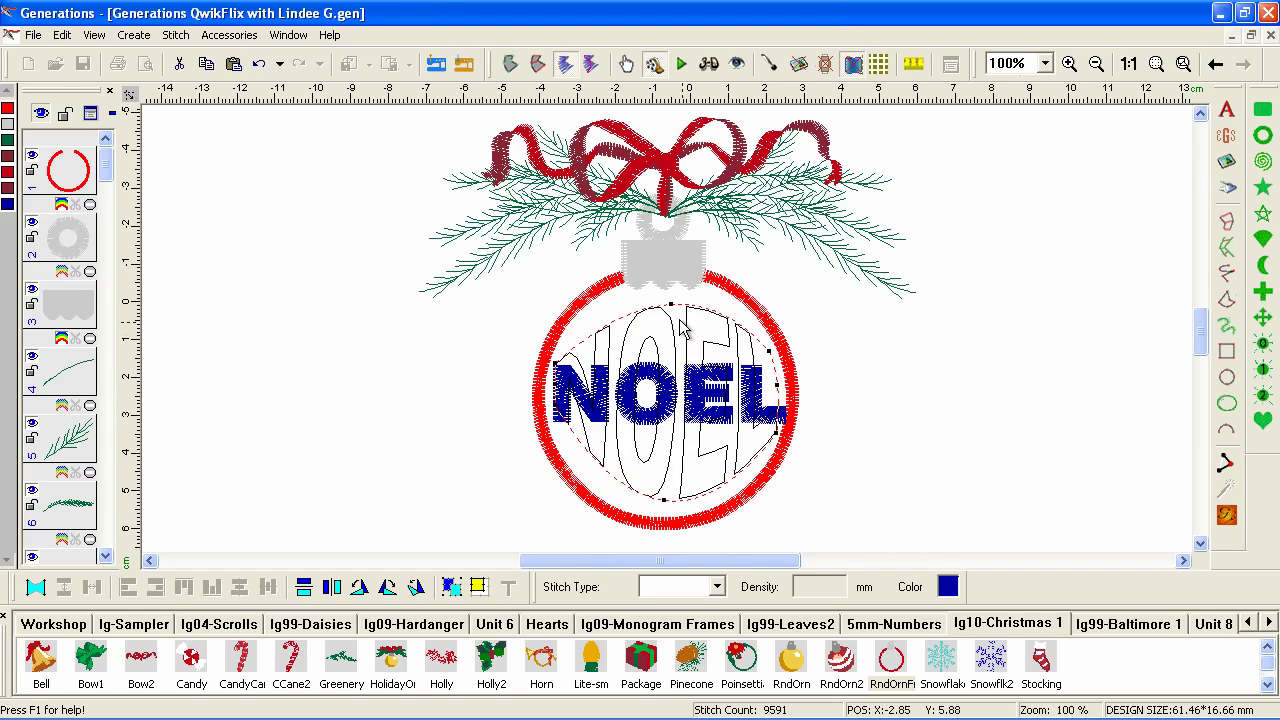
{"action": "left_click_drag", "start_coordinate": [666, 303], "coordinate": [666, 294]}
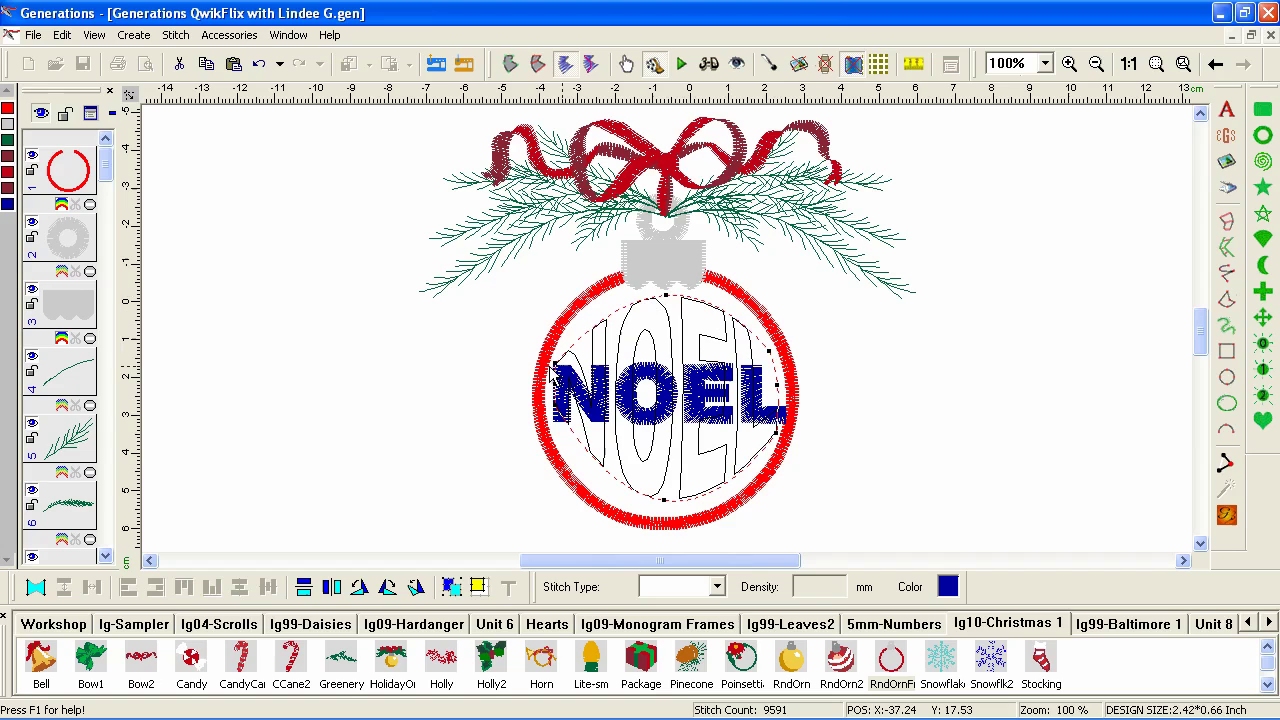
{"action": "left_click_drag", "start_coordinate": [555, 367], "coordinate": [553, 352]}
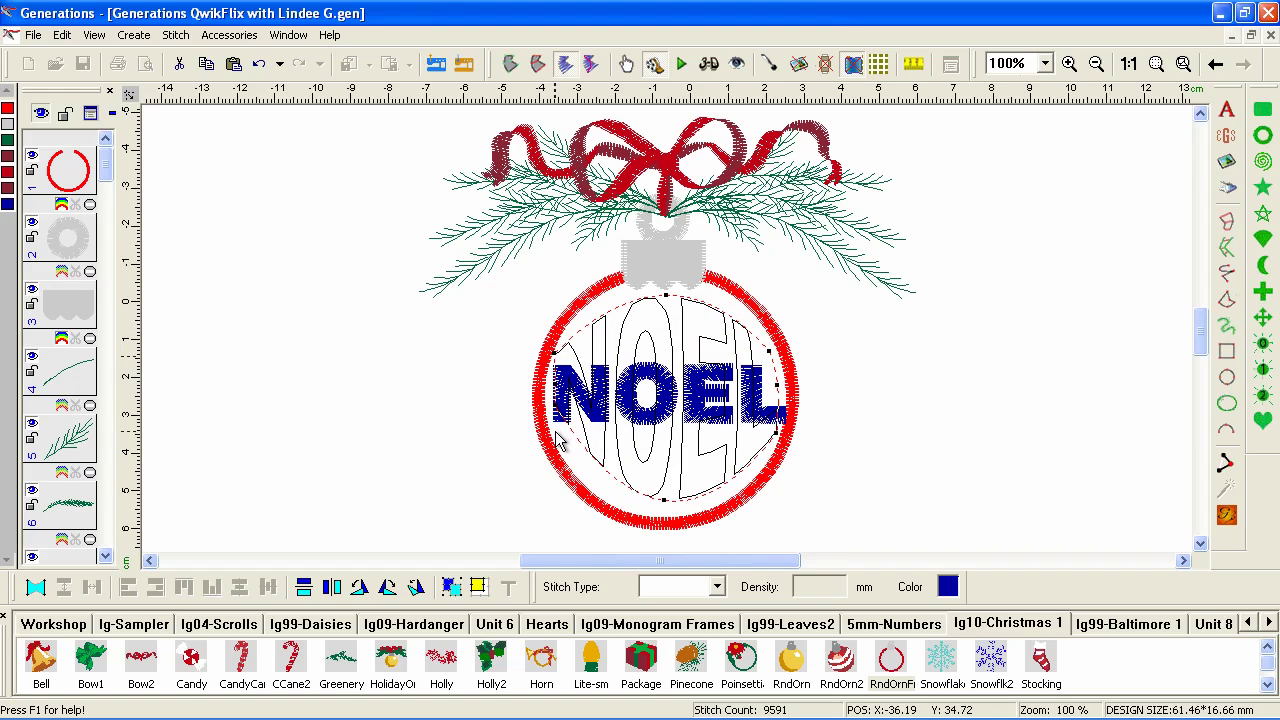
{"action": "left_click_drag", "start_coordinate": [556, 405], "coordinate": [557, 432]}
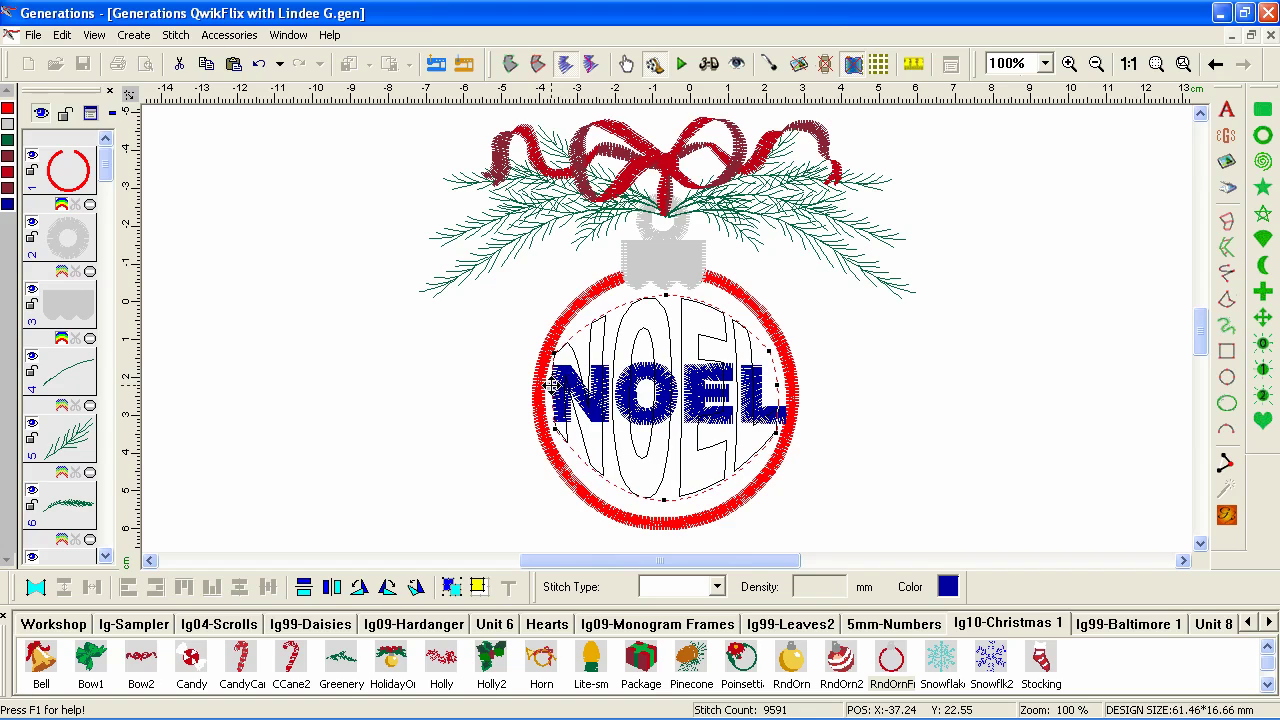
{"action": "left_click_drag", "start_coordinate": [660, 499], "coordinate": [664, 507]}
{"action": "key", "text": "Return"}
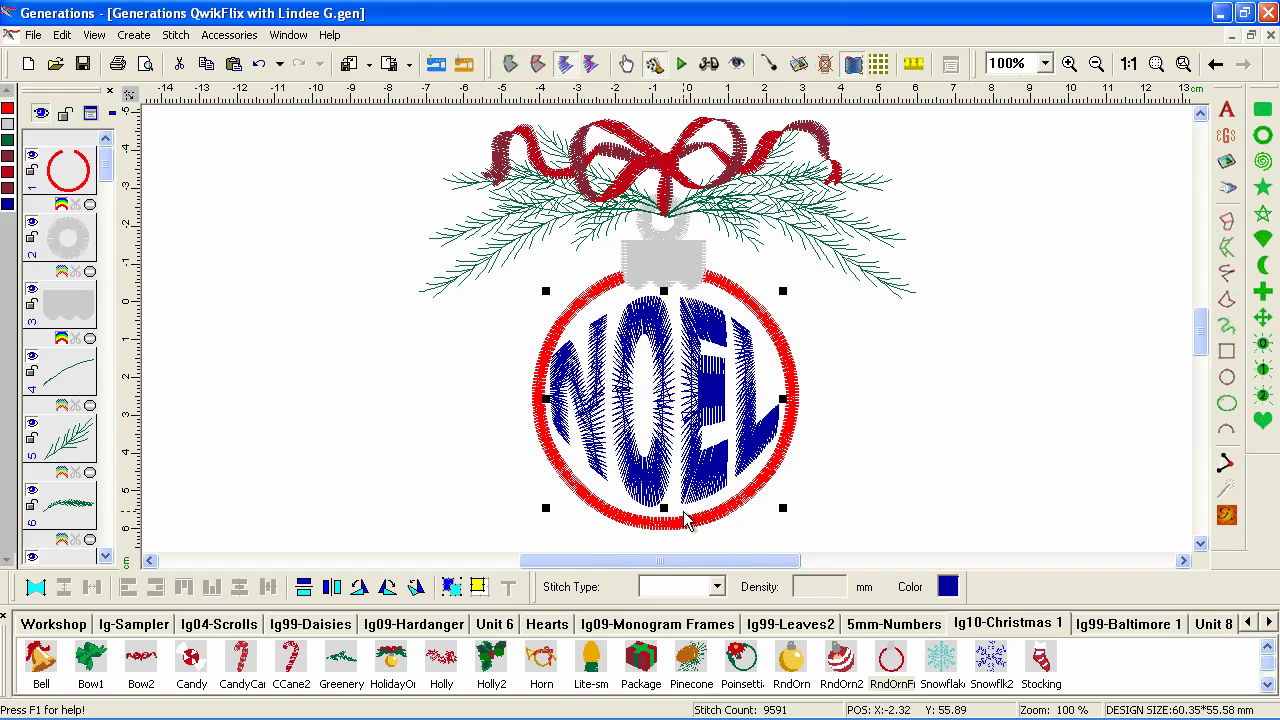
{"action": "left_click", "coordinate": [1227, 516]}
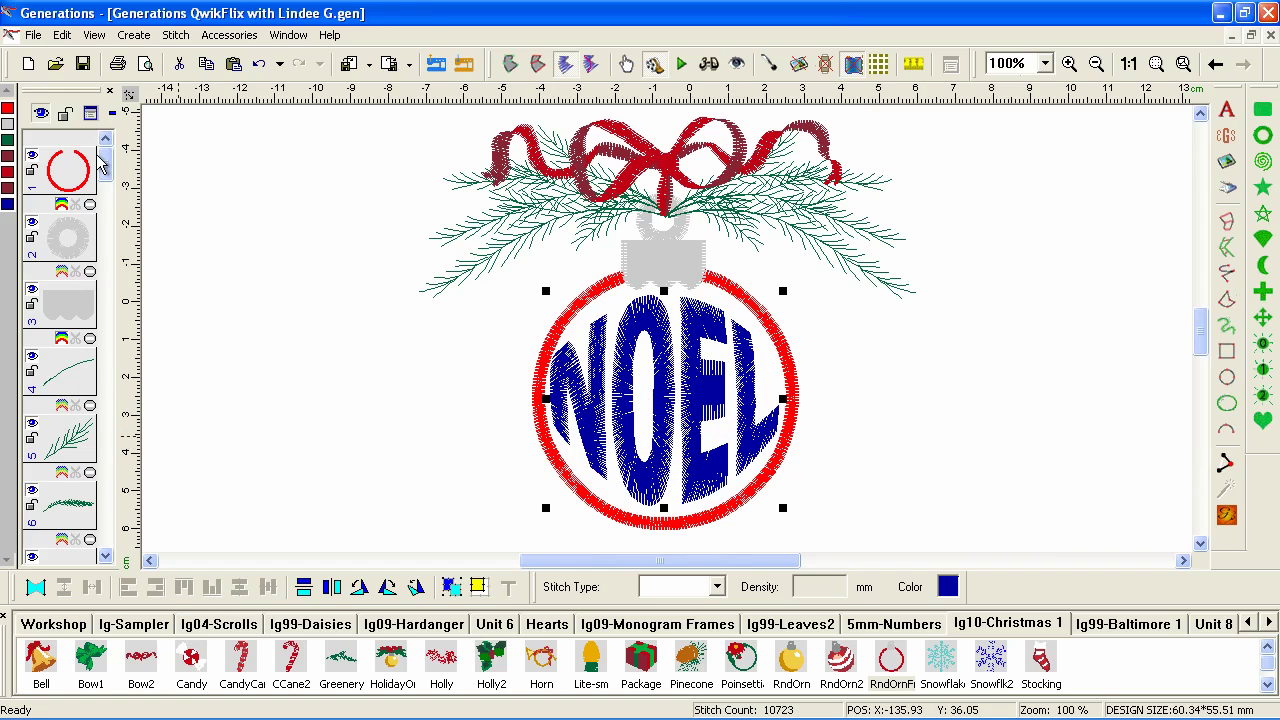
- Examine the separate N, O, E and L segments at the end of the sewing sequence
{"action": "left_click_drag", "start_coordinate": [104, 166], "coordinate": [106, 530]}
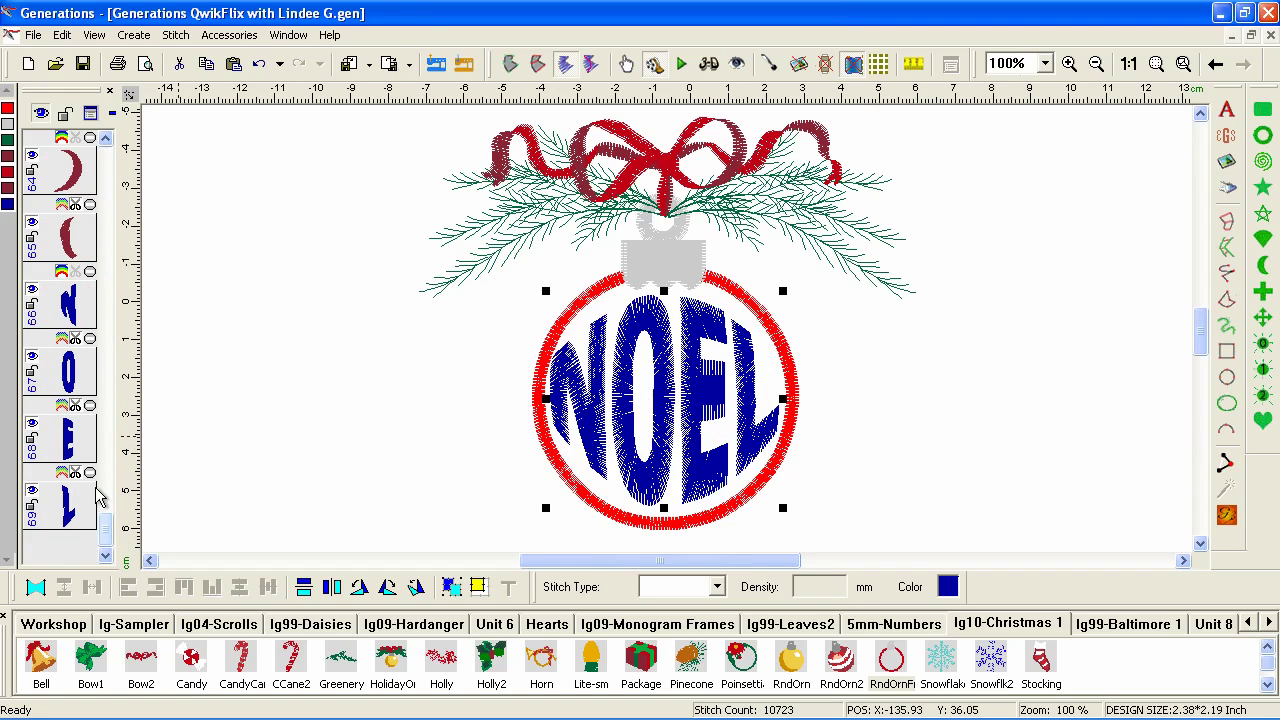
{"action": "left_click", "coordinate": [78, 318]}
{"action": "left_click", "coordinate": [80, 375]}
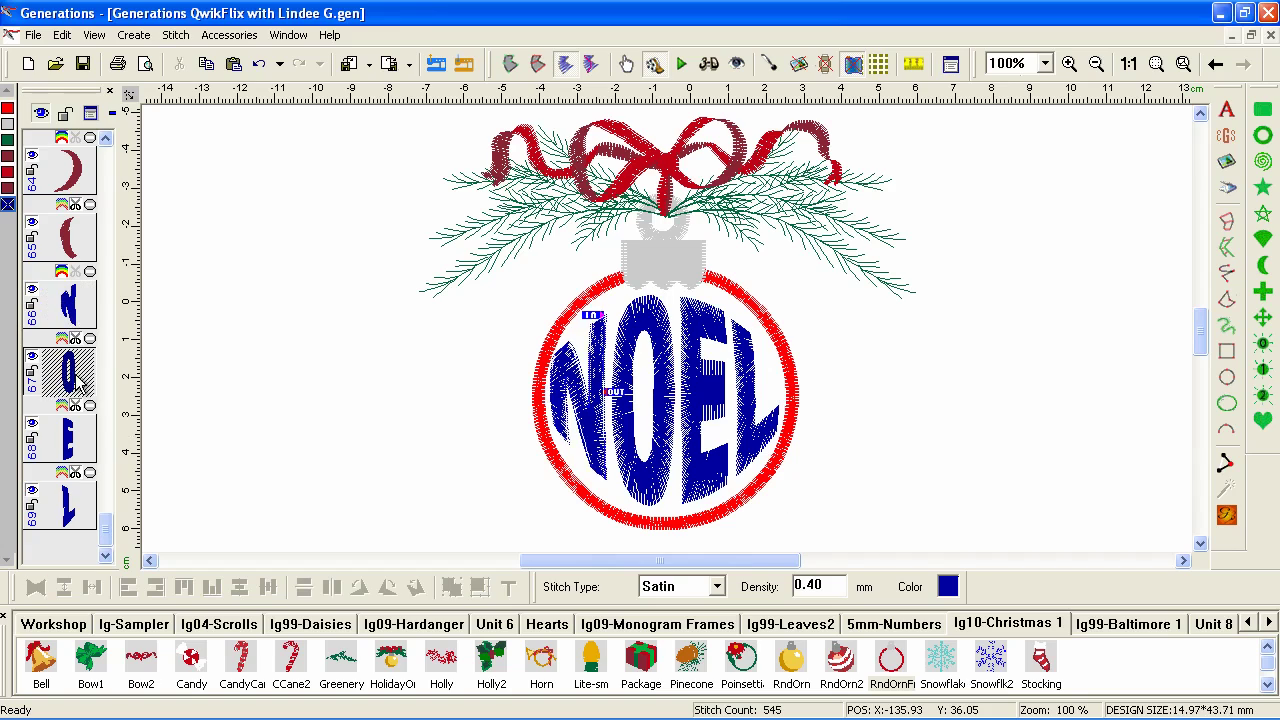
{"action": "left_click", "coordinate": [86, 440]}
{"action": "left_click", "coordinate": [84, 508]}
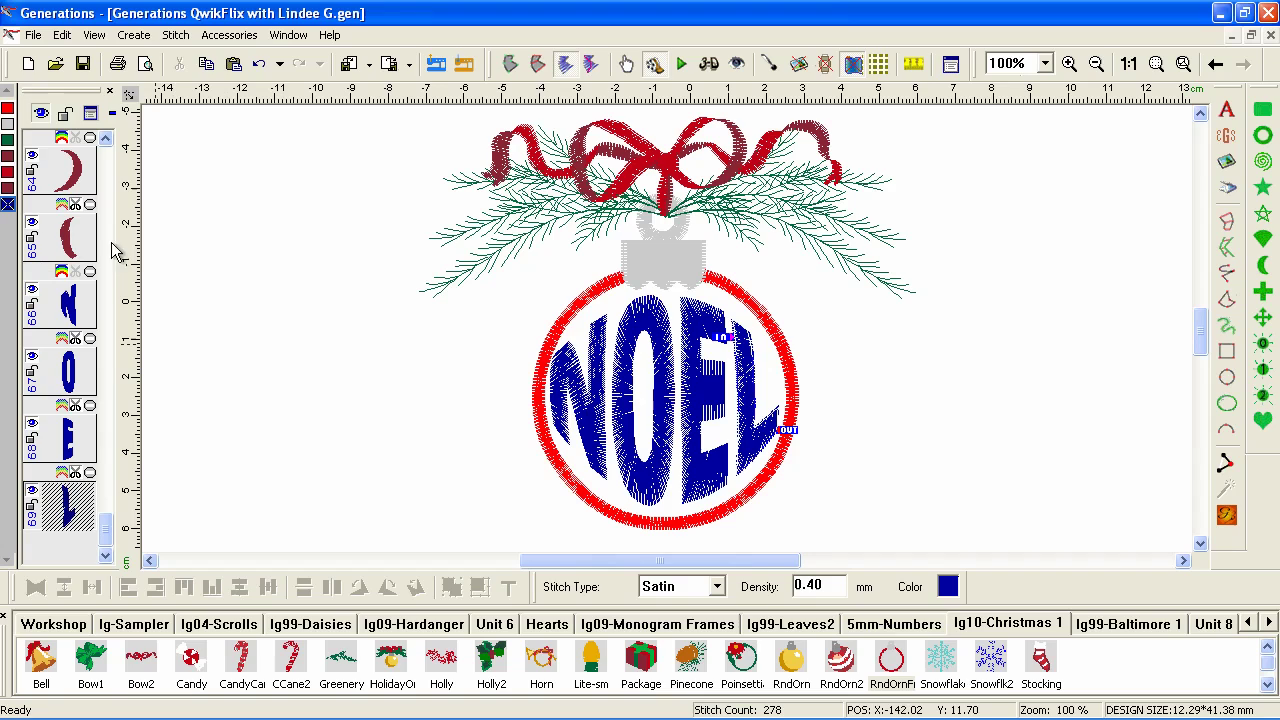
{"action": "left_click", "coordinate": [154, 255]}
- Recolor all four NOEL letter segments to a custom gold with red 231, green 189 and blue 24
{"action": "left_click", "coordinate": [10, 205]}
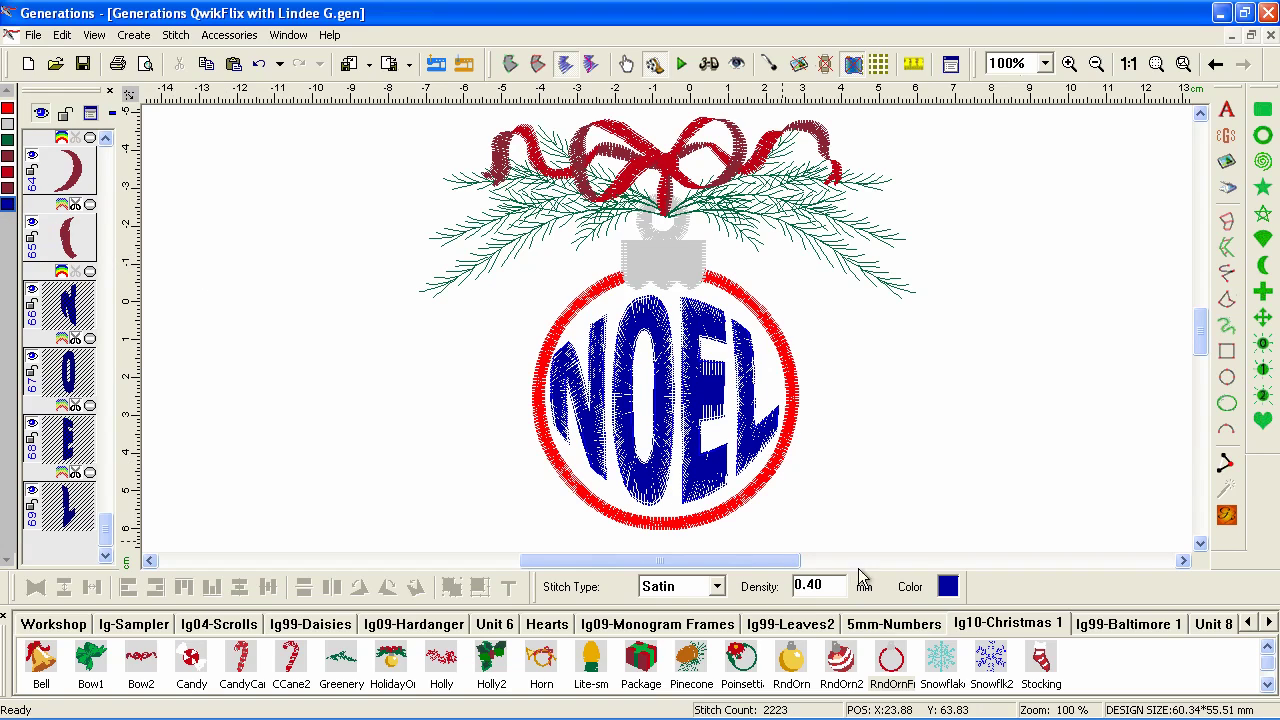
{"action": "left_click", "coordinate": [946, 588]}
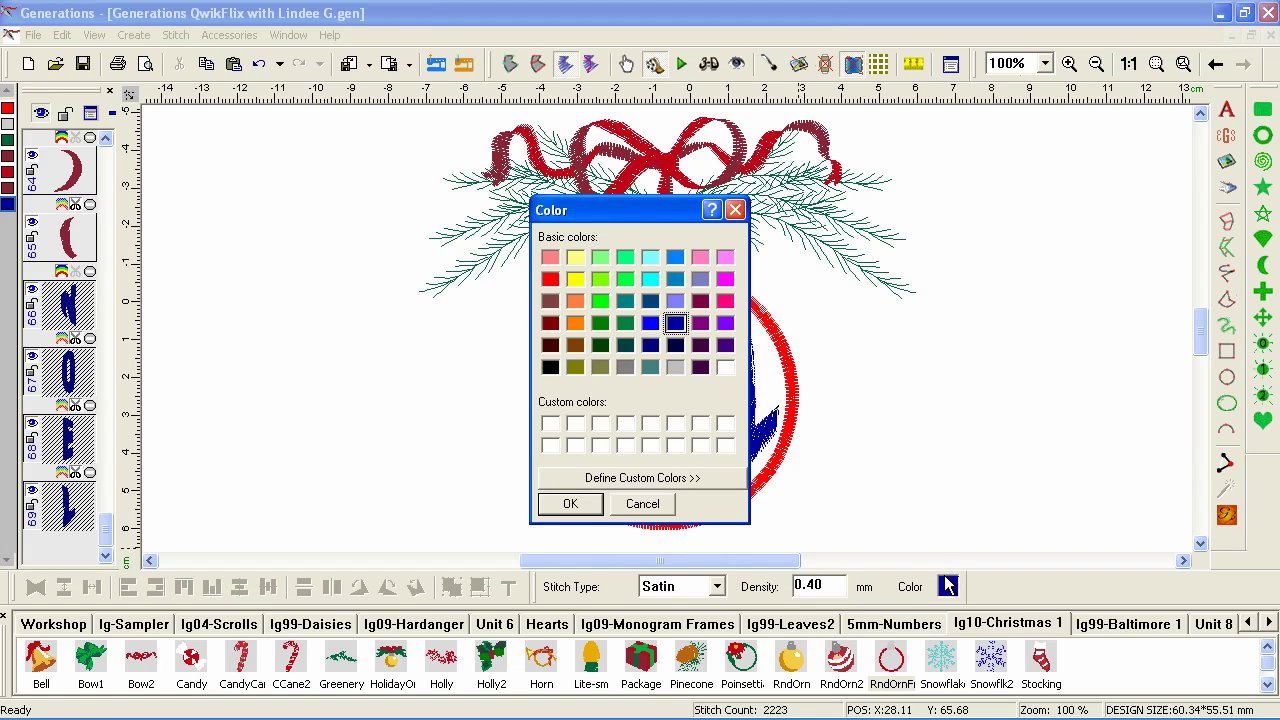
{"action": "left_click", "coordinate": [579, 278]}
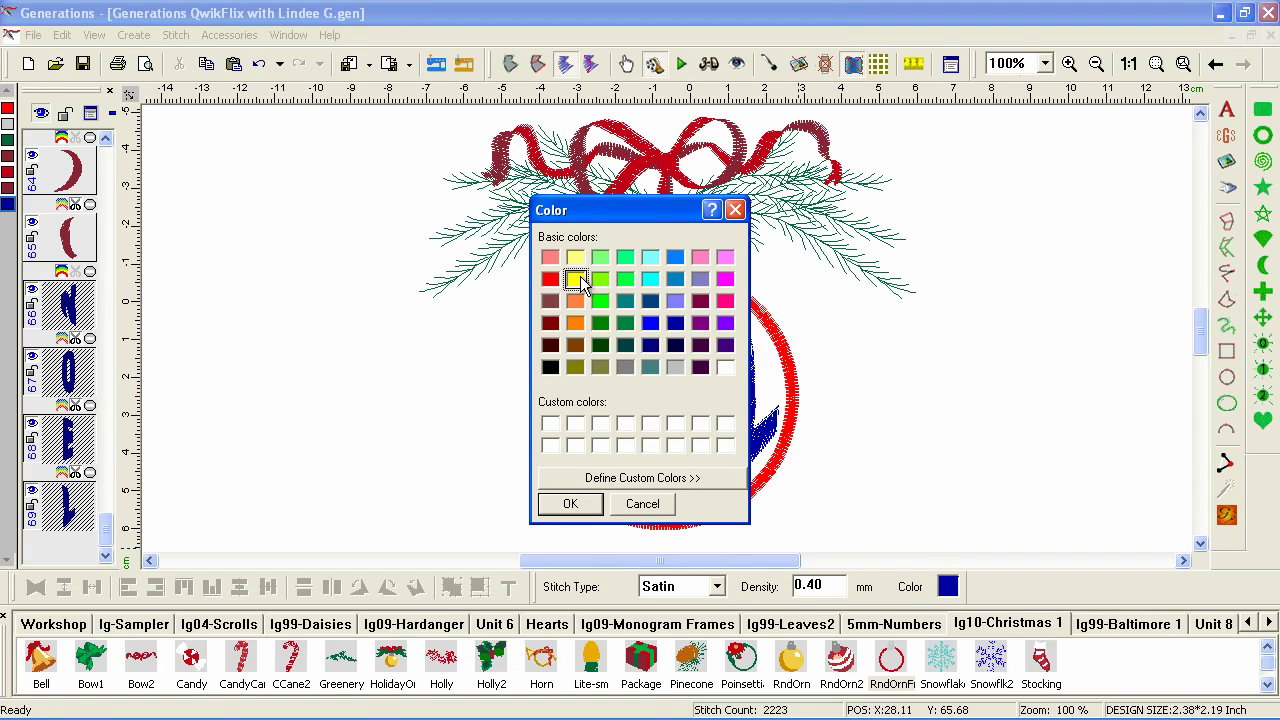
{"action": "left_click", "coordinate": [690, 478]}
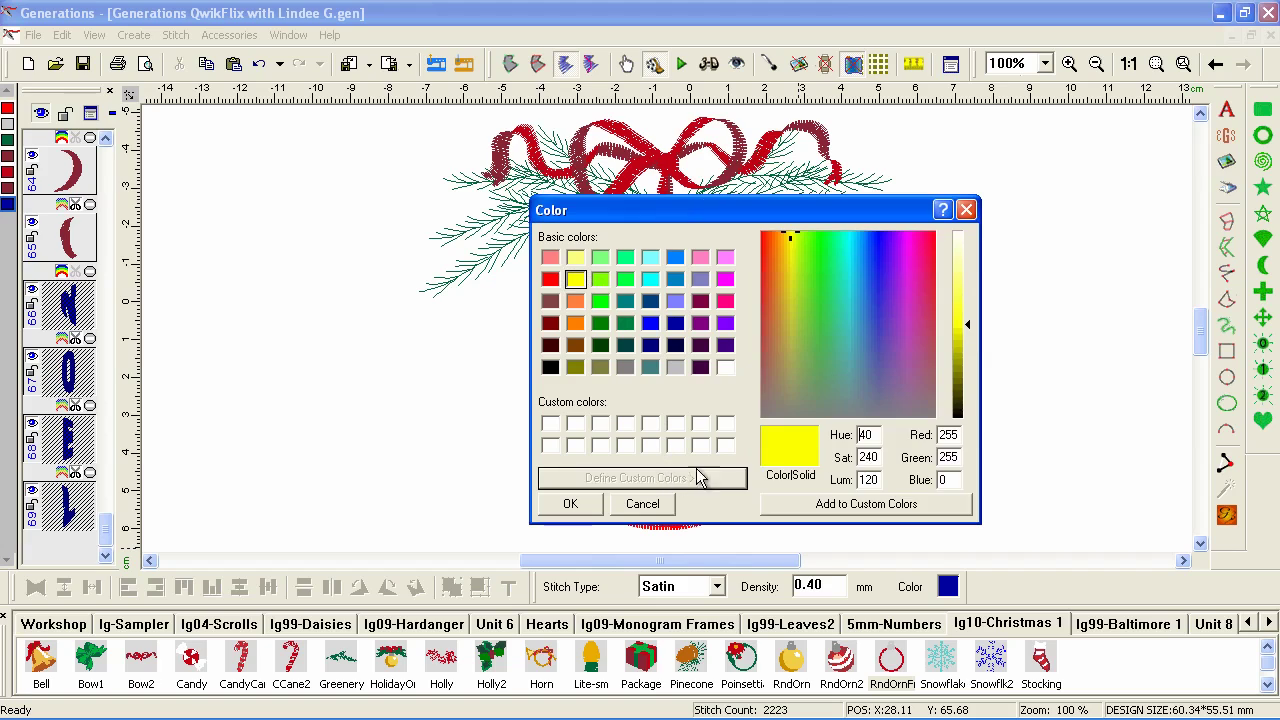
{"action": "left_click", "coordinate": [786, 267]}
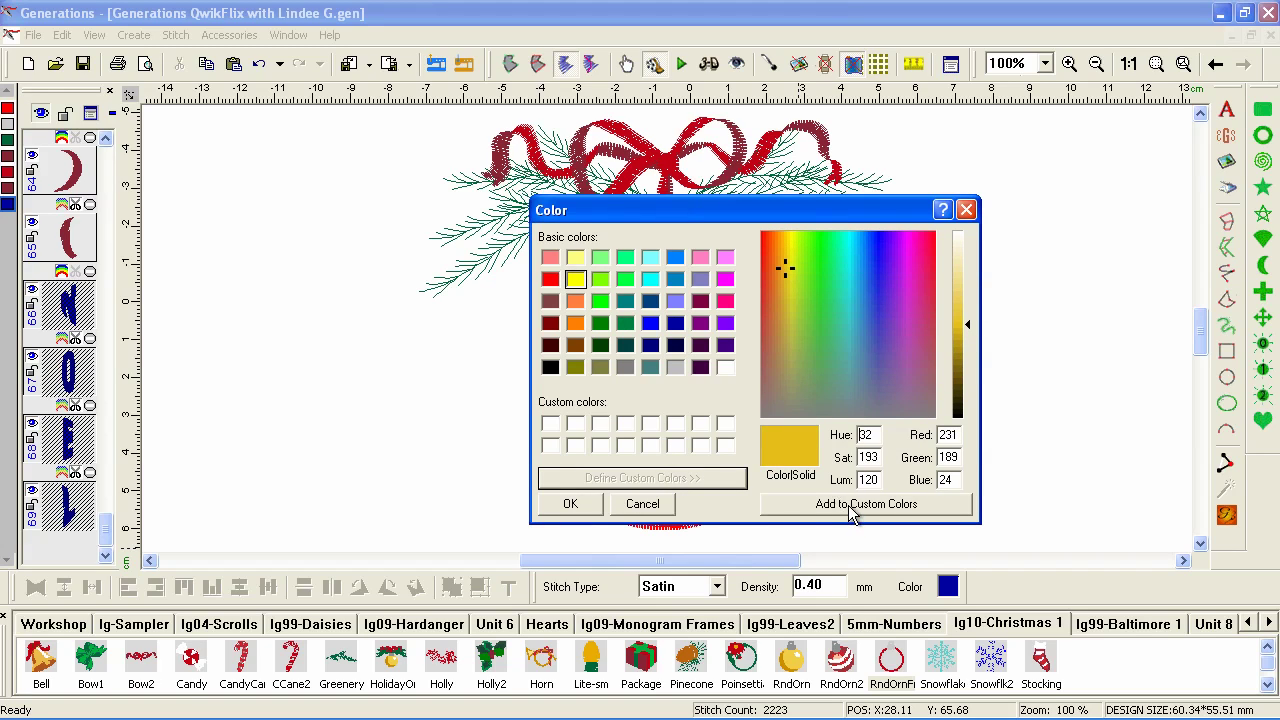
{"action": "left_click", "coordinate": [570, 503]}
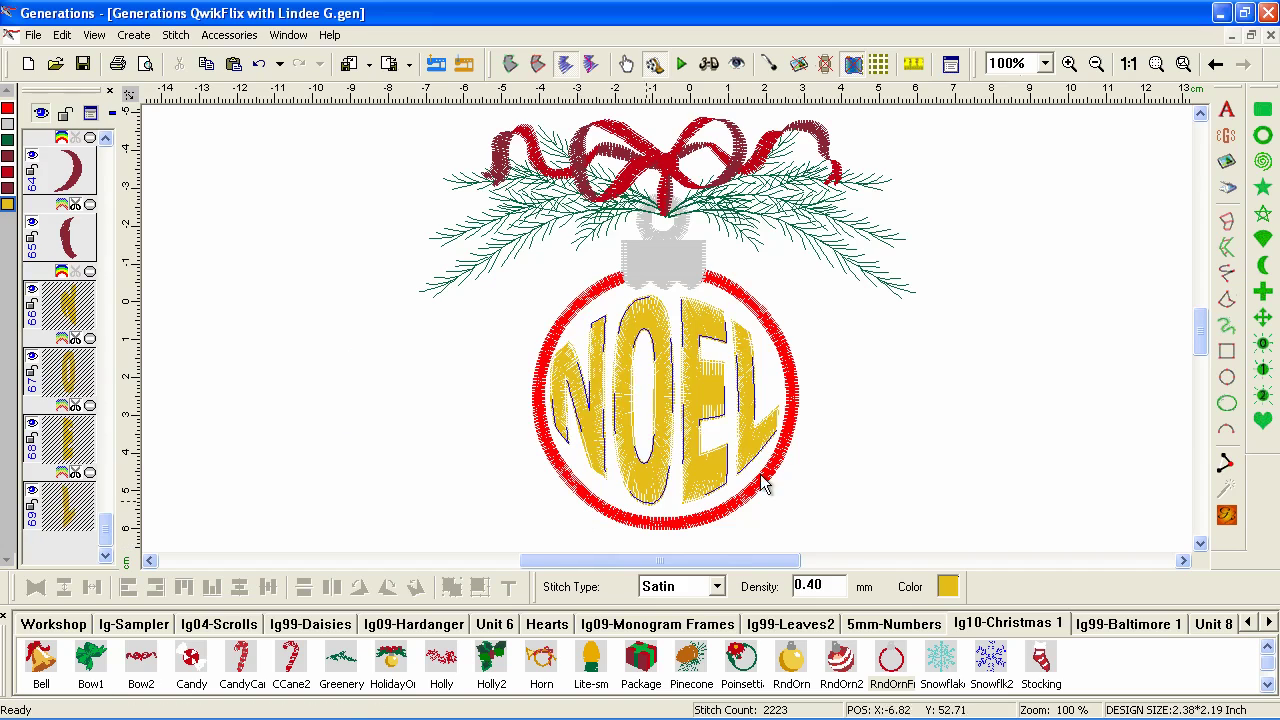
{"action": "left_click", "coordinate": [914, 404]}
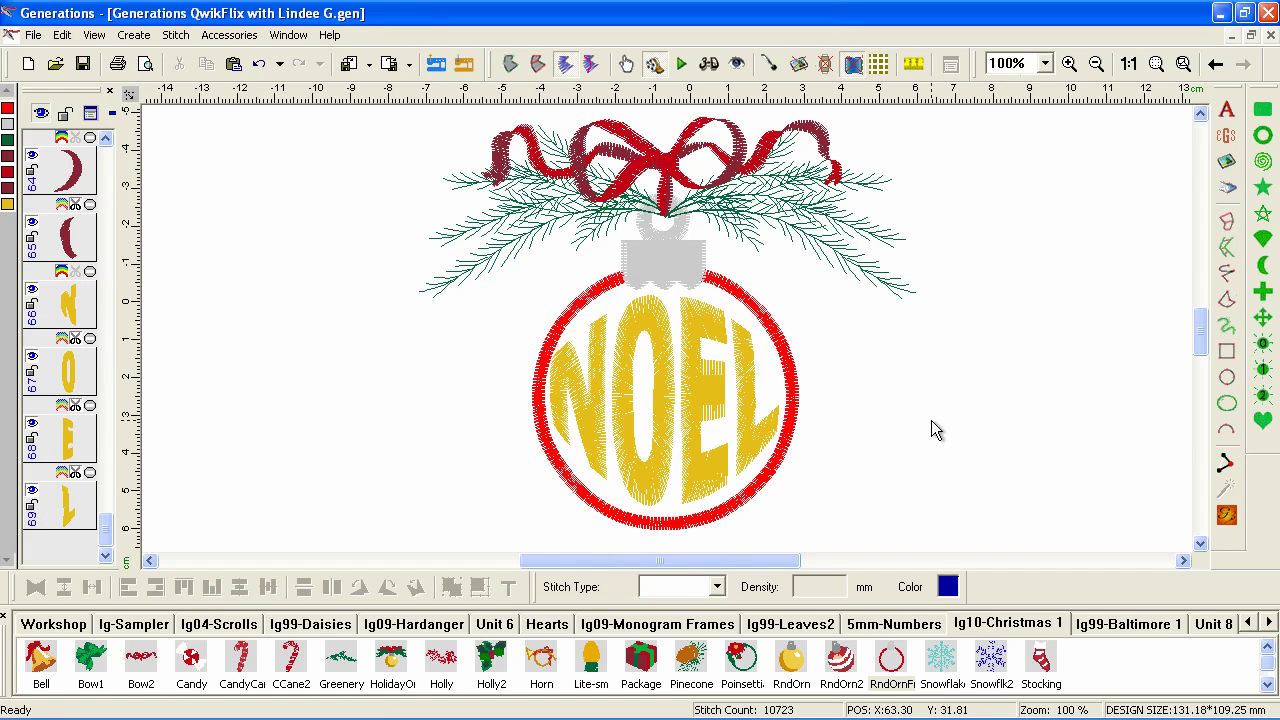
- Save the entire ornament design as building block HolidayOrn2 in the Ig10-Christmas 1 category and refresh that category's block list
{"action": "key", "text": "ctrl+a"}
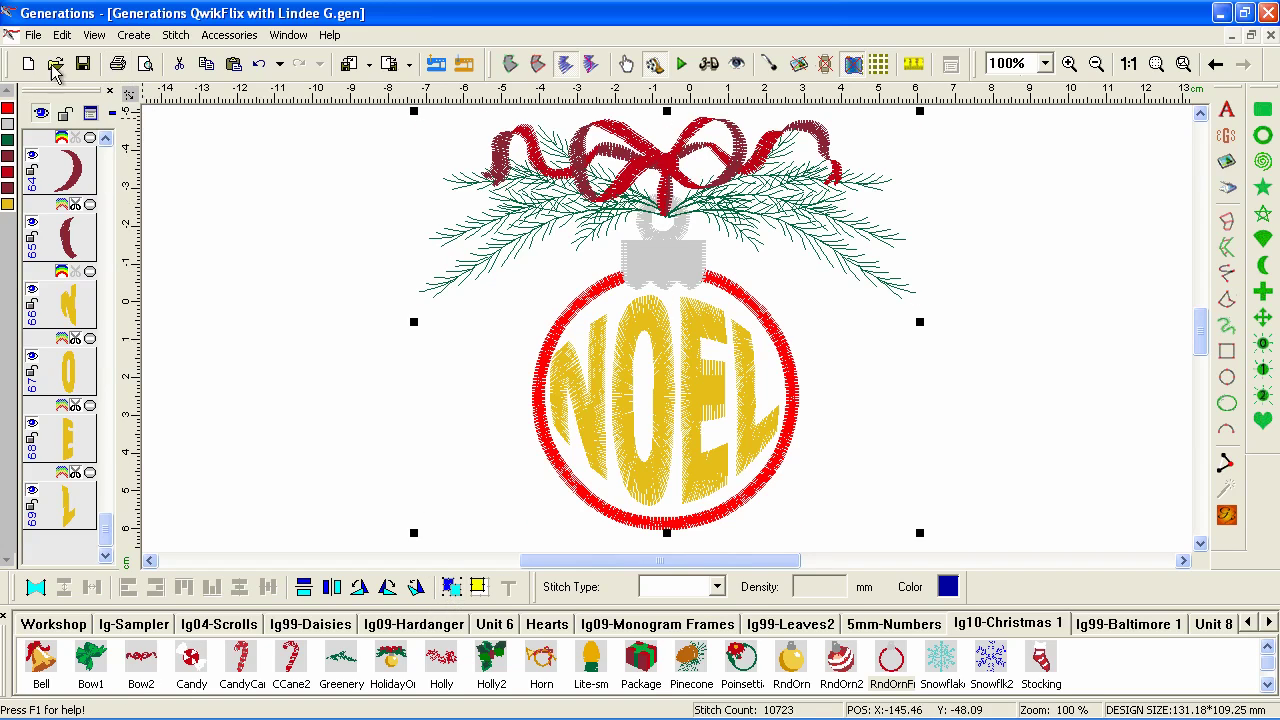
{"action": "left_click", "coordinate": [219, 37]}
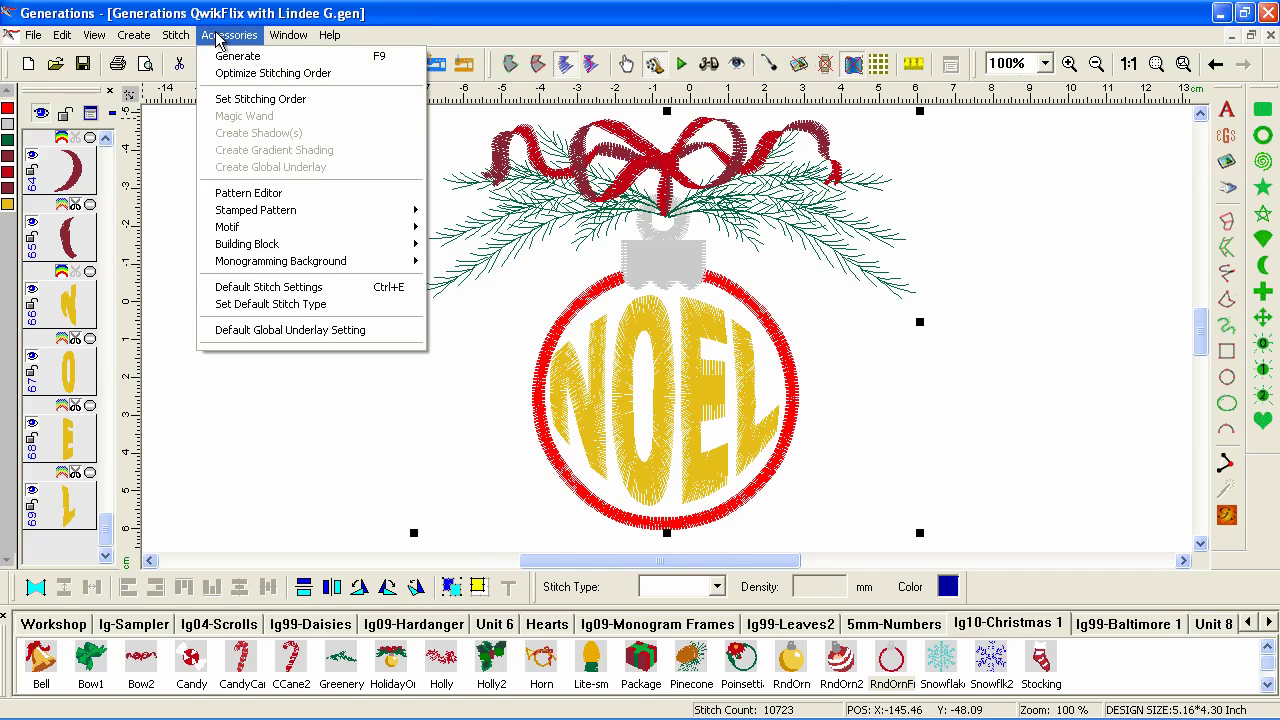
{"action": "mouse_move", "coordinate": [248, 245]}
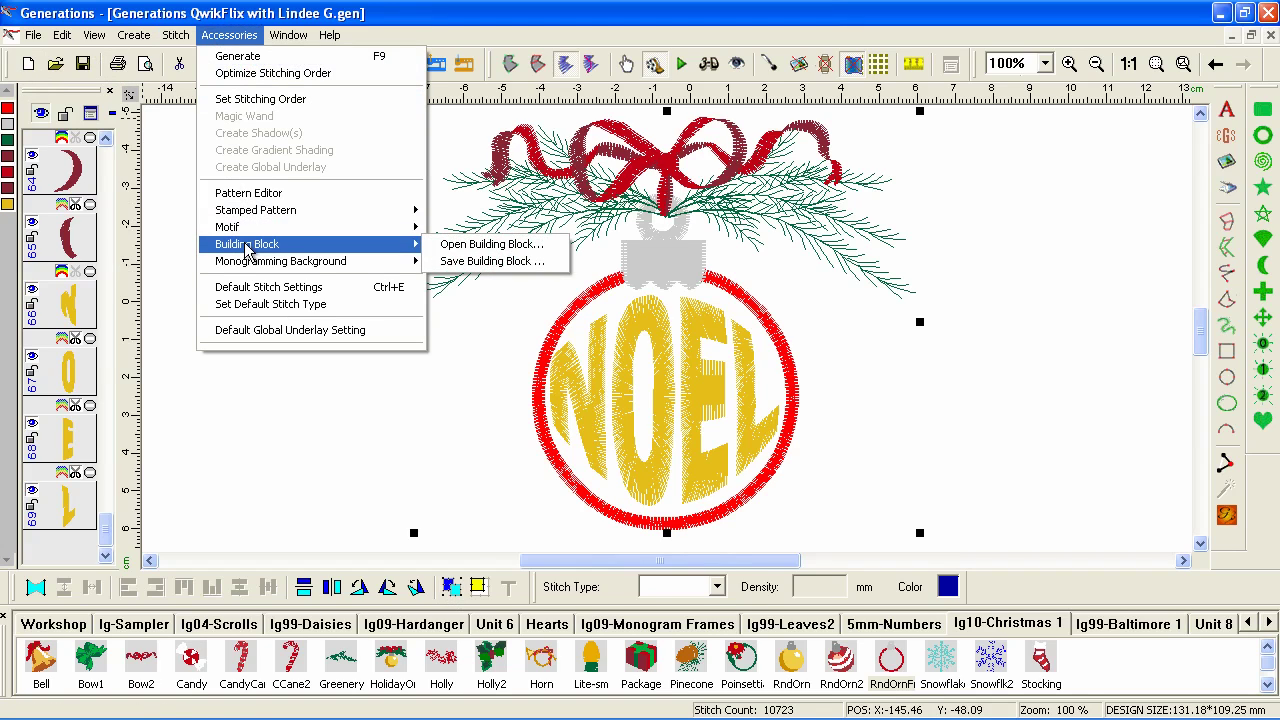
{"action": "left_click", "coordinate": [500, 262]}
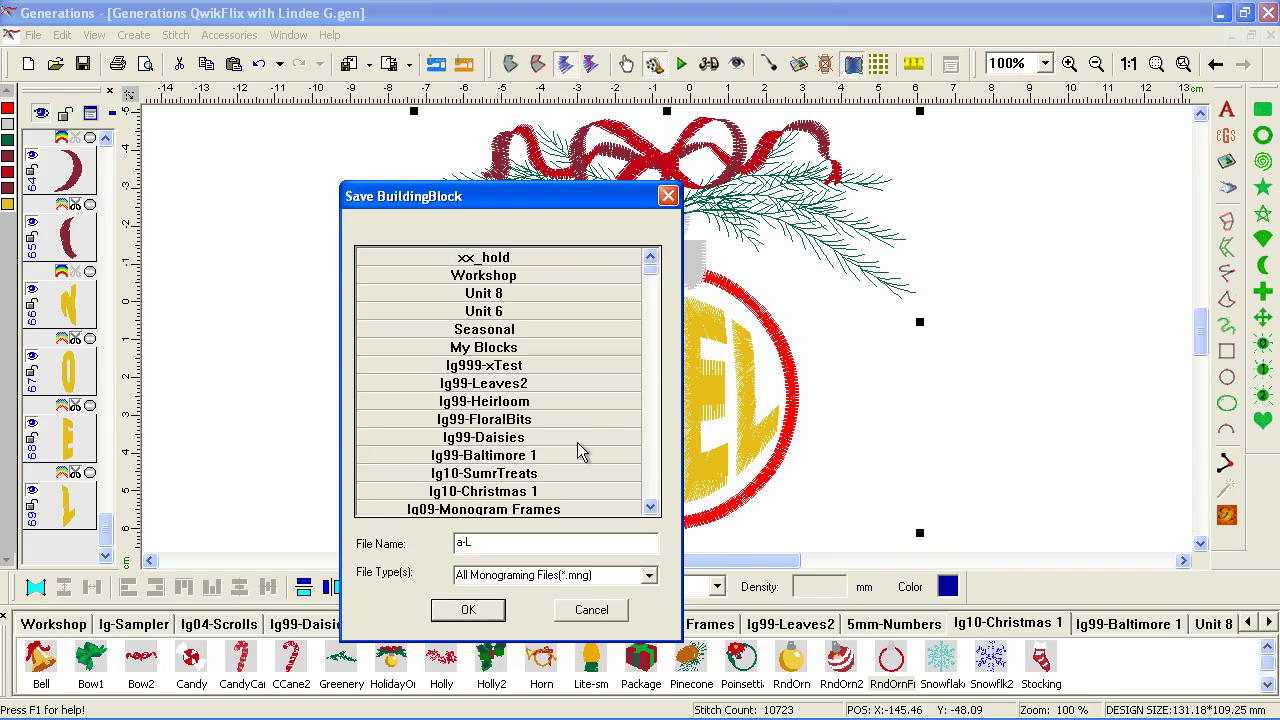
{"action": "left_click", "coordinate": [556, 491]}
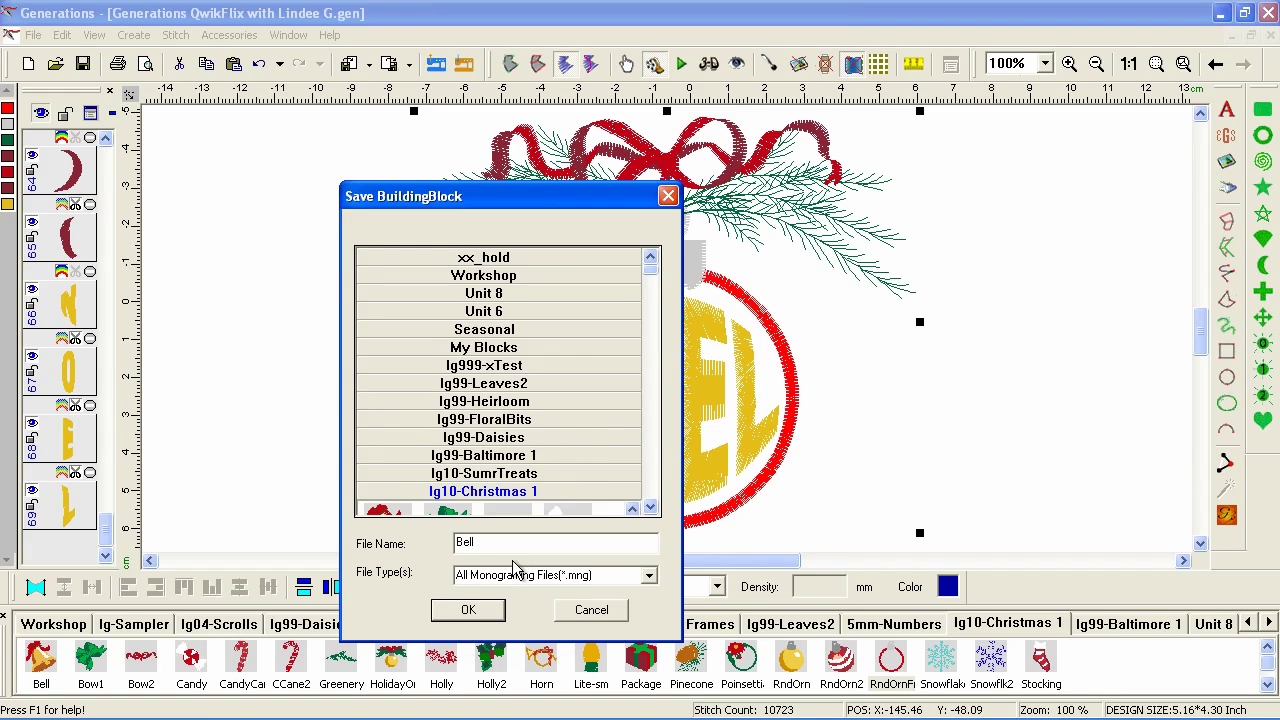
{"action": "left_click", "coordinate": [651, 508]}
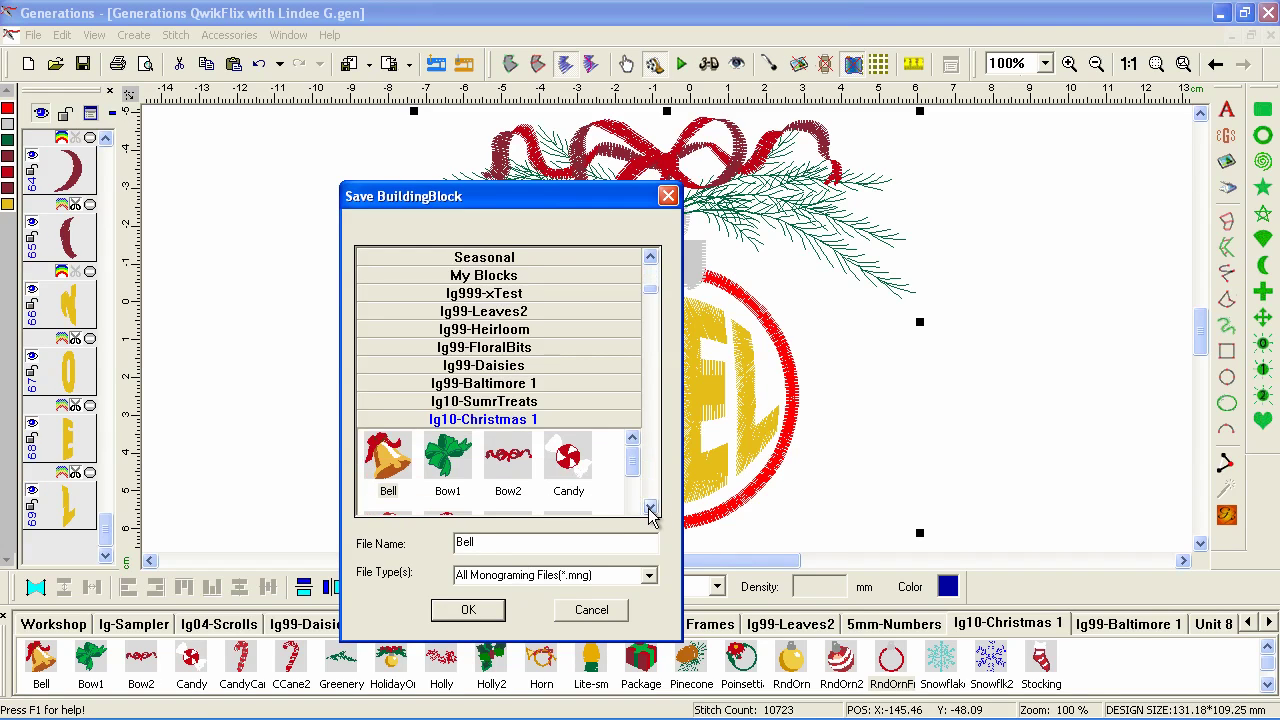
{"action": "left_click", "coordinate": [651, 508]}
{"action": "left_click", "coordinate": [586, 484]}
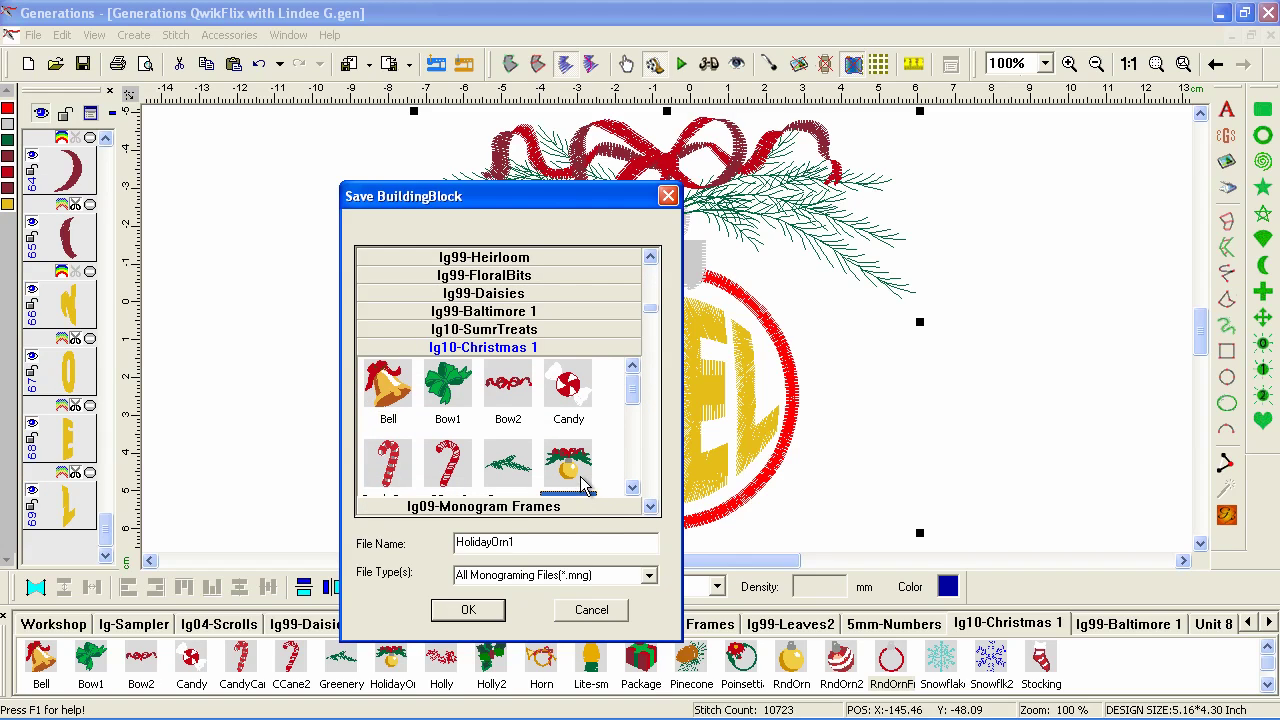
{"action": "left_click", "coordinate": [560, 540]}
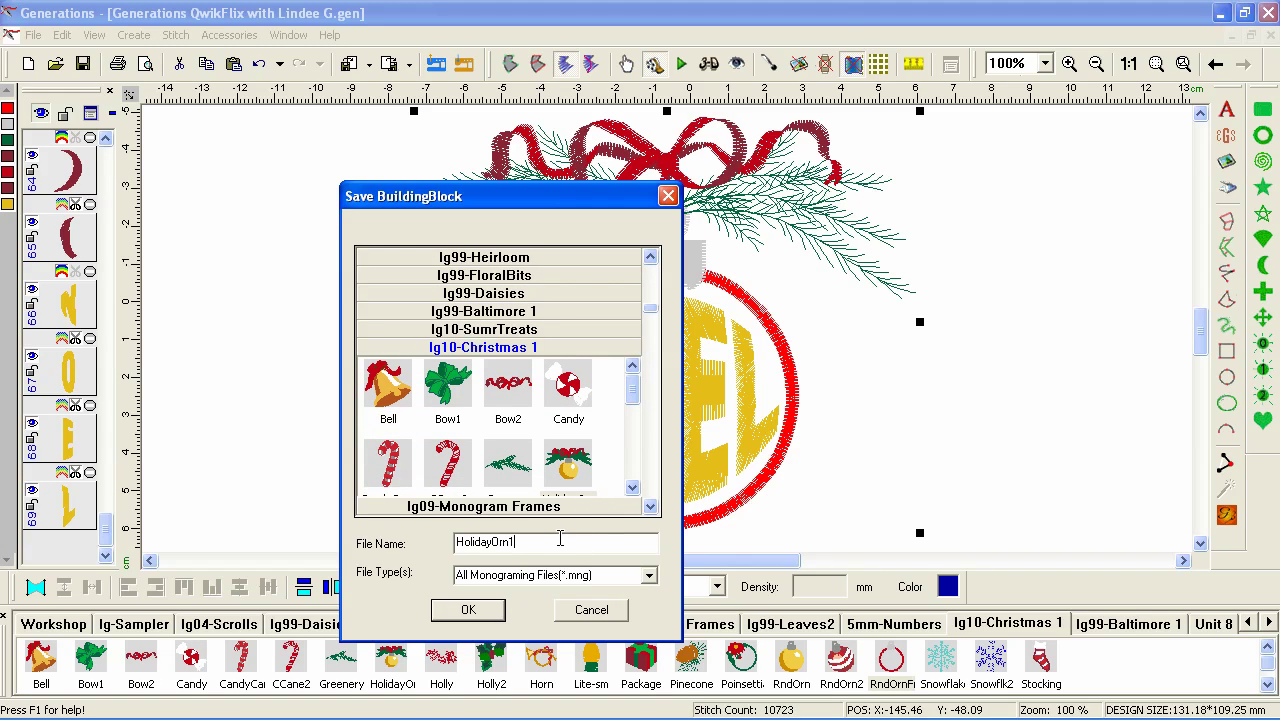
{"action": "type", "text": "2"}
{"action": "left_click", "coordinate": [477, 615]}
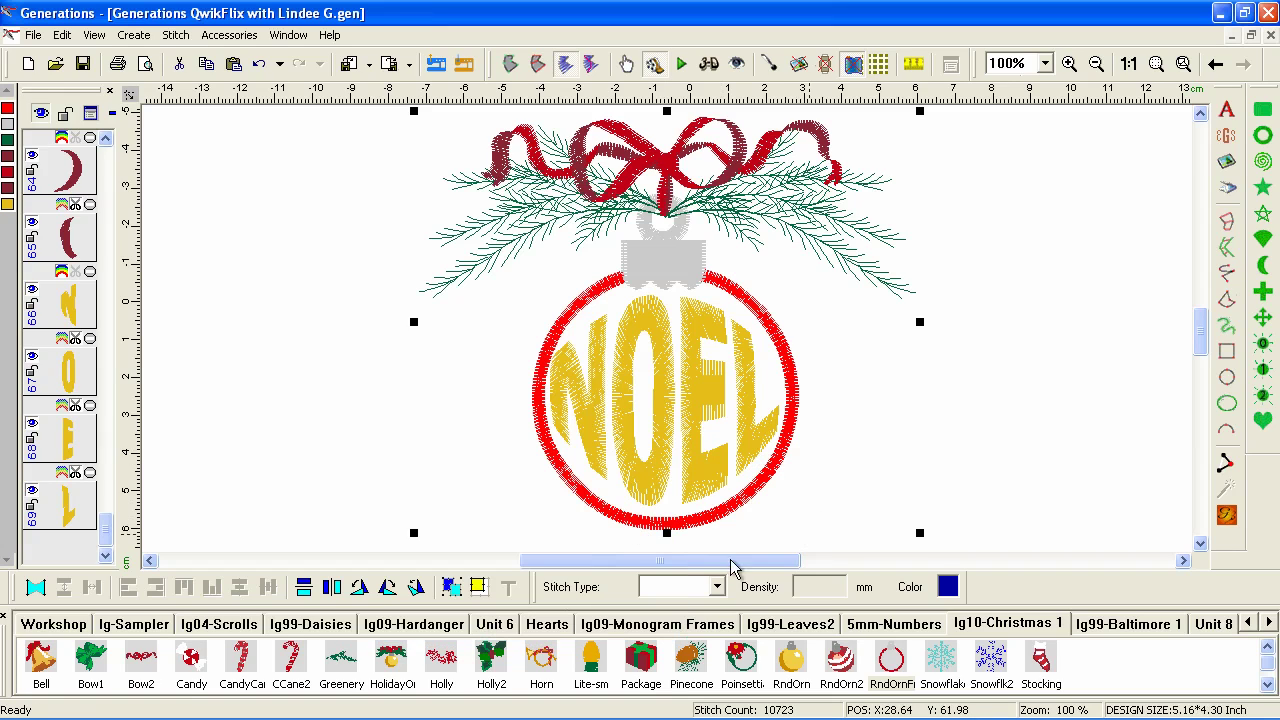
{"action": "left_click", "coordinate": [1110, 628]}
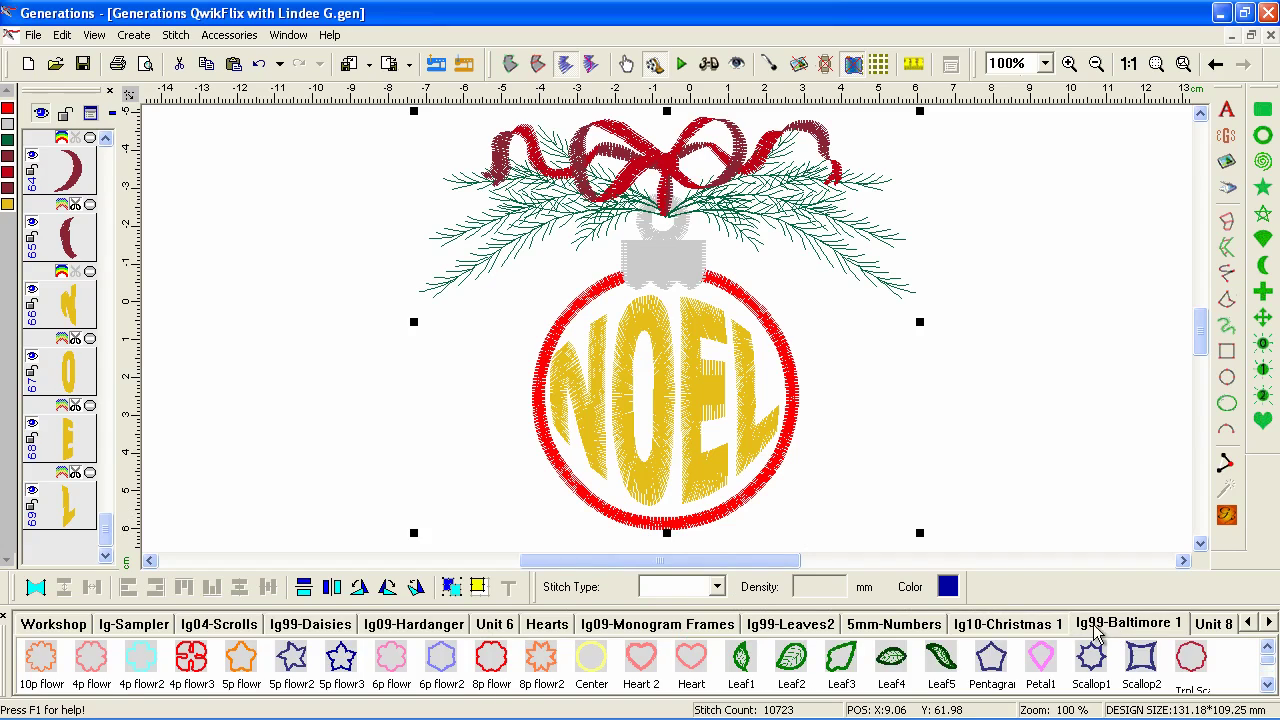
{"action": "left_click", "coordinate": [1029, 628]}
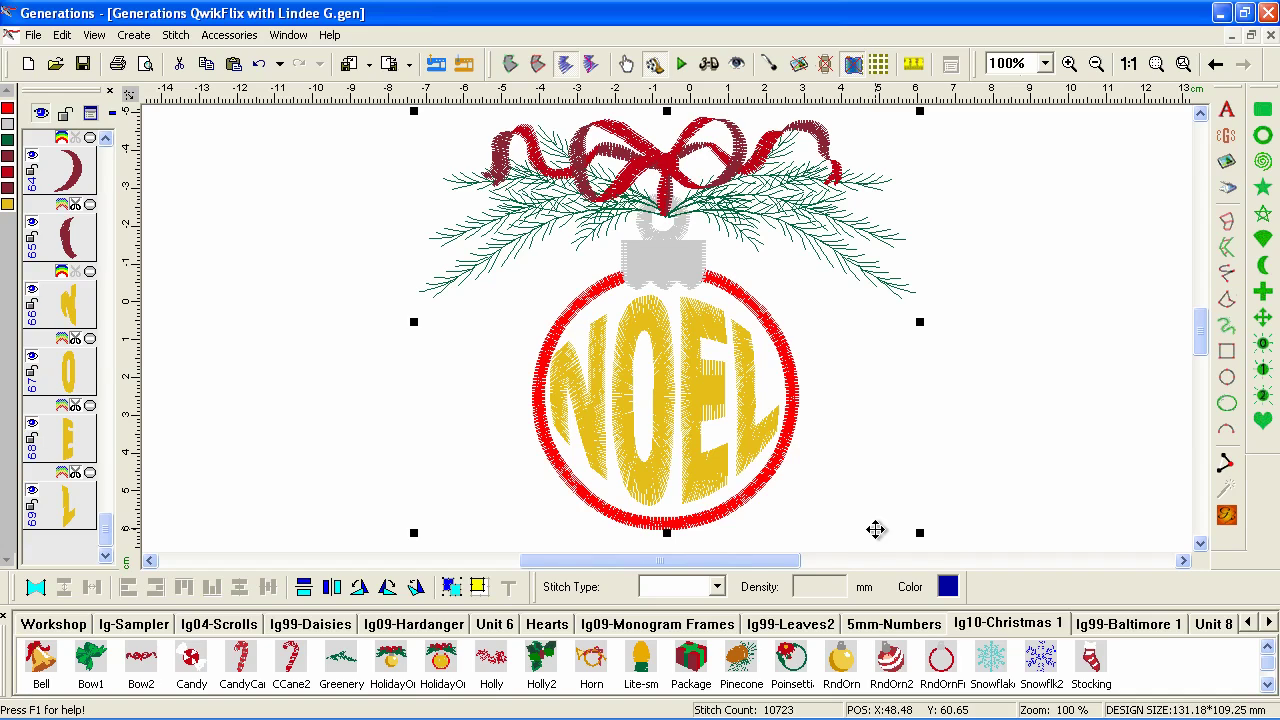
- Replace the design with the round ornament frame block and save it as monogramming background Ornament in the Holiday category
{"action": "key", "text": "Delete"}
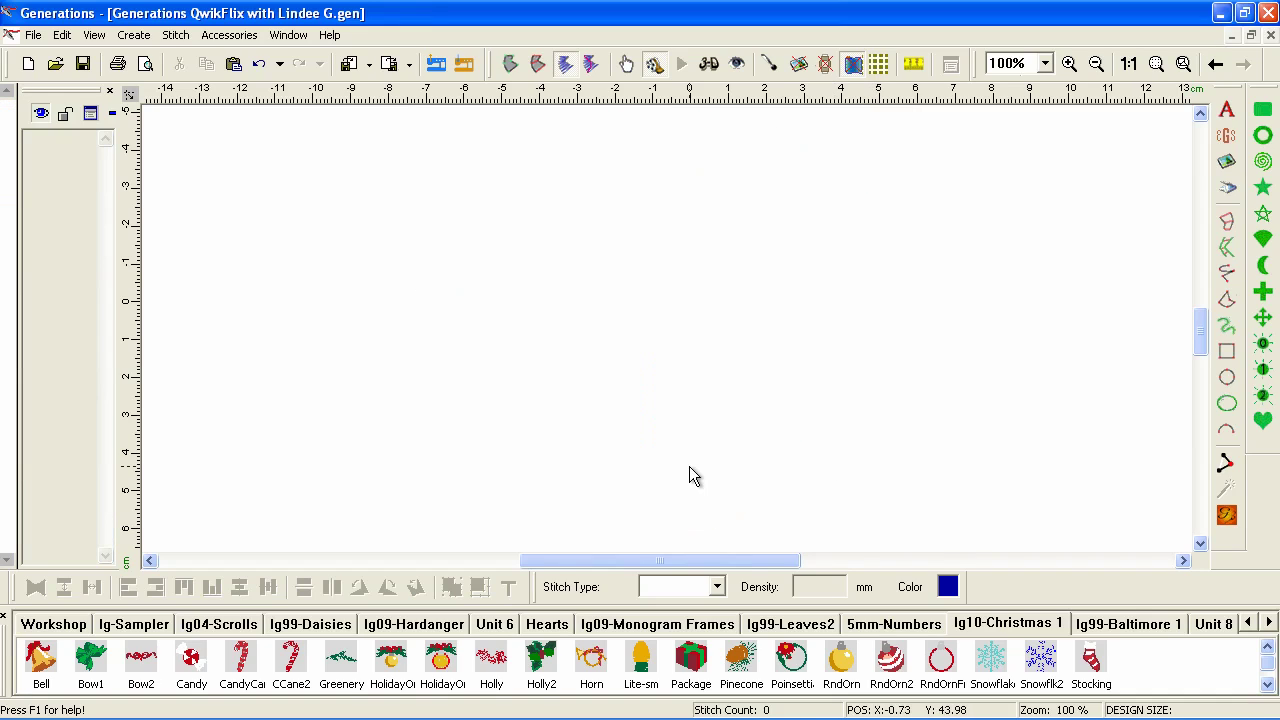
{"action": "left_click_drag", "start_coordinate": [943, 657], "coordinate": [662, 310]}
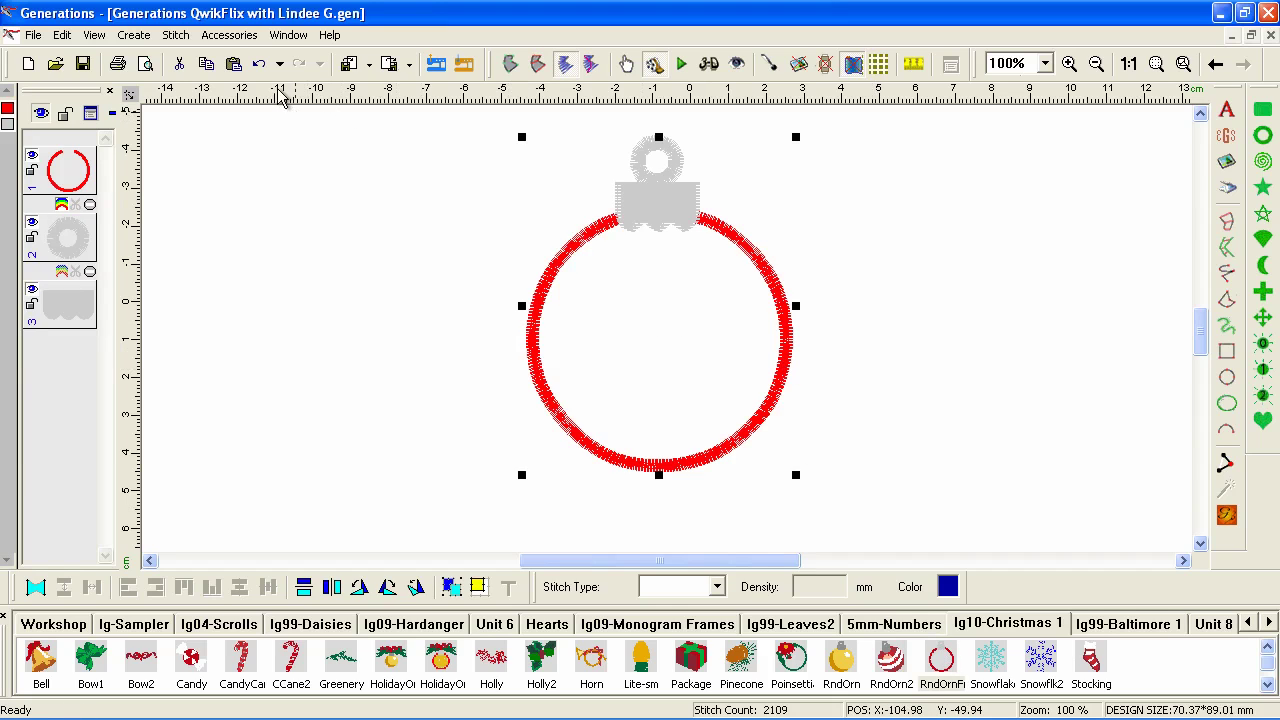
{"action": "left_click", "coordinate": [229, 35]}
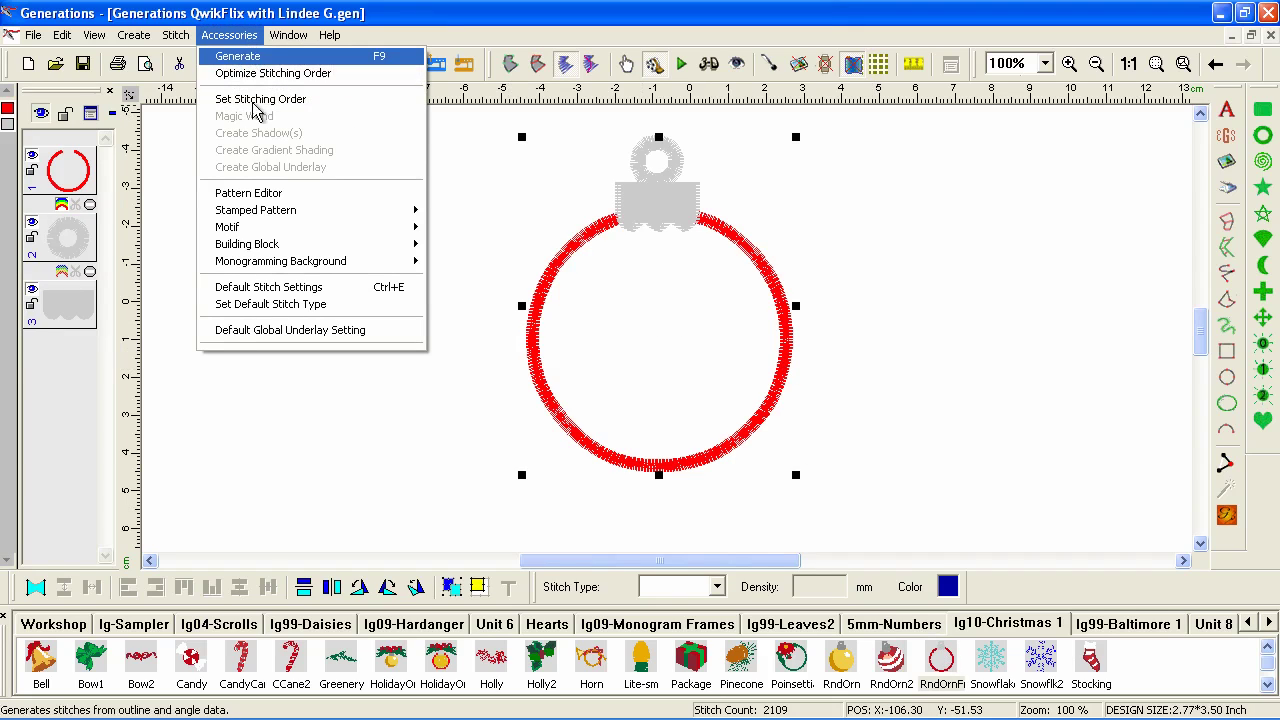
{"action": "mouse_move", "coordinate": [275, 261]}
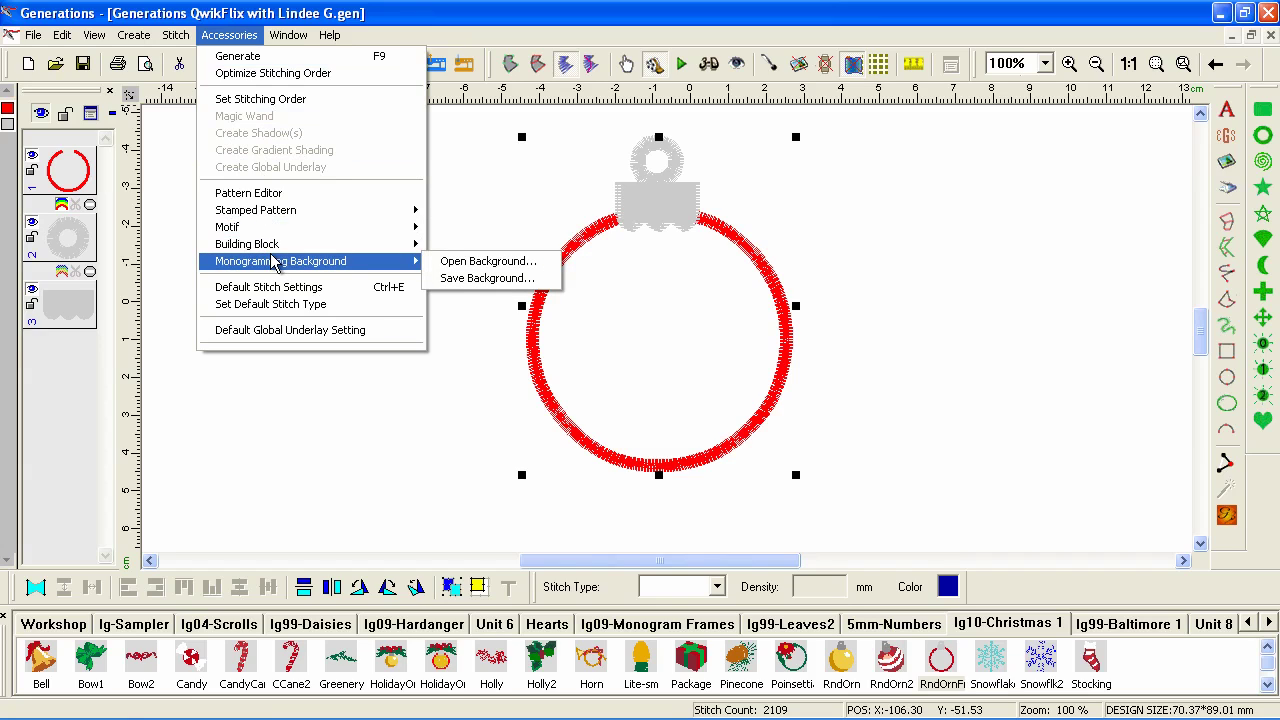
{"action": "left_click", "coordinate": [512, 278]}
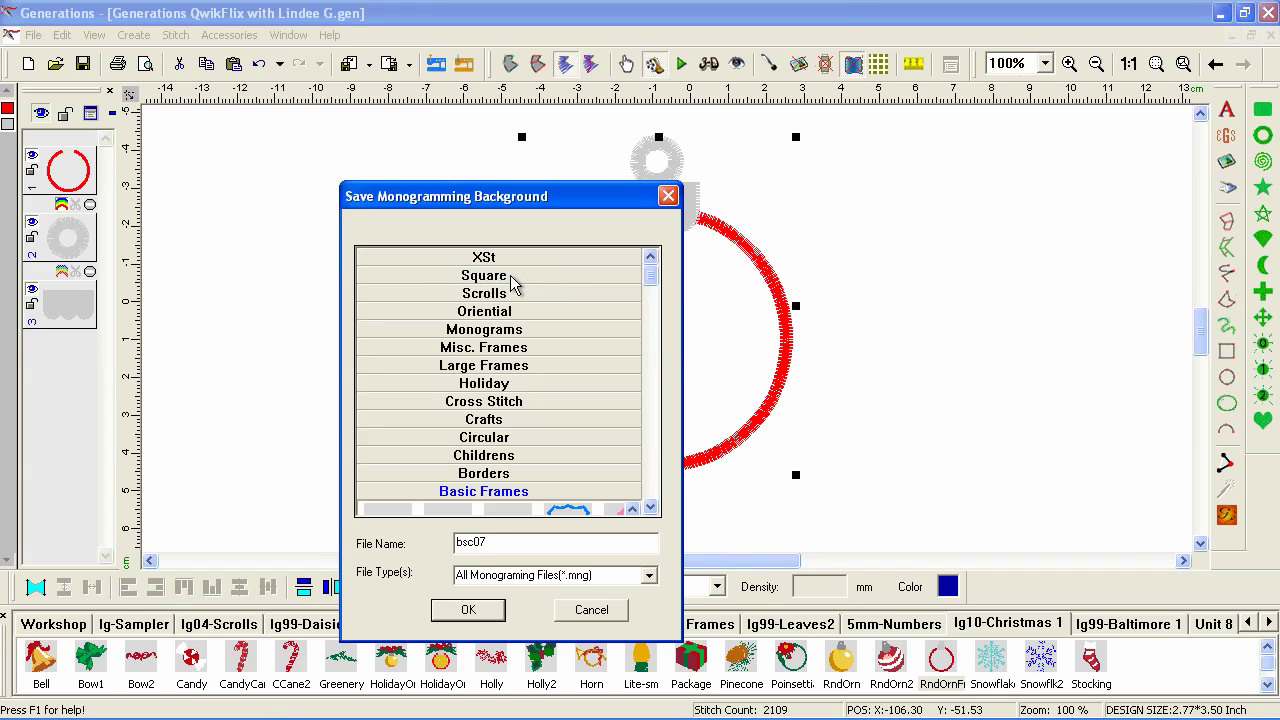
{"action": "left_click", "coordinate": [503, 386]}
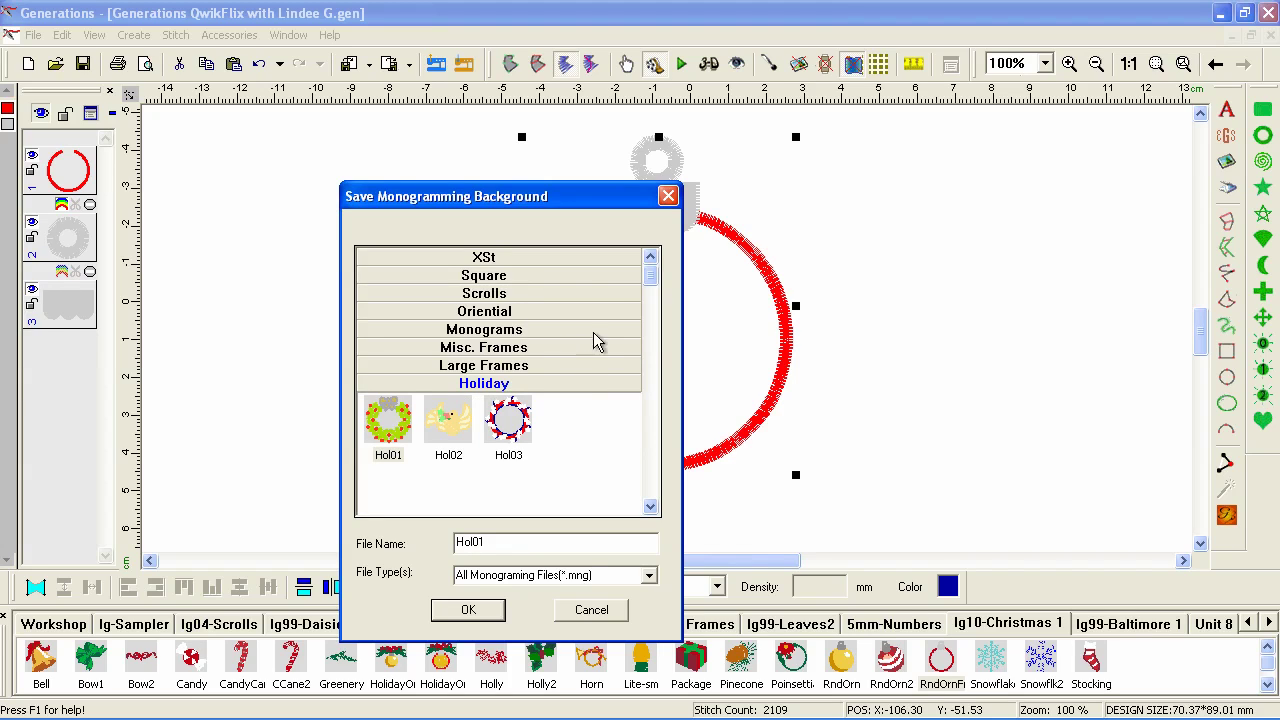
{"action": "left_click_drag", "start_coordinate": [650, 290], "coordinate": [650, 340]}
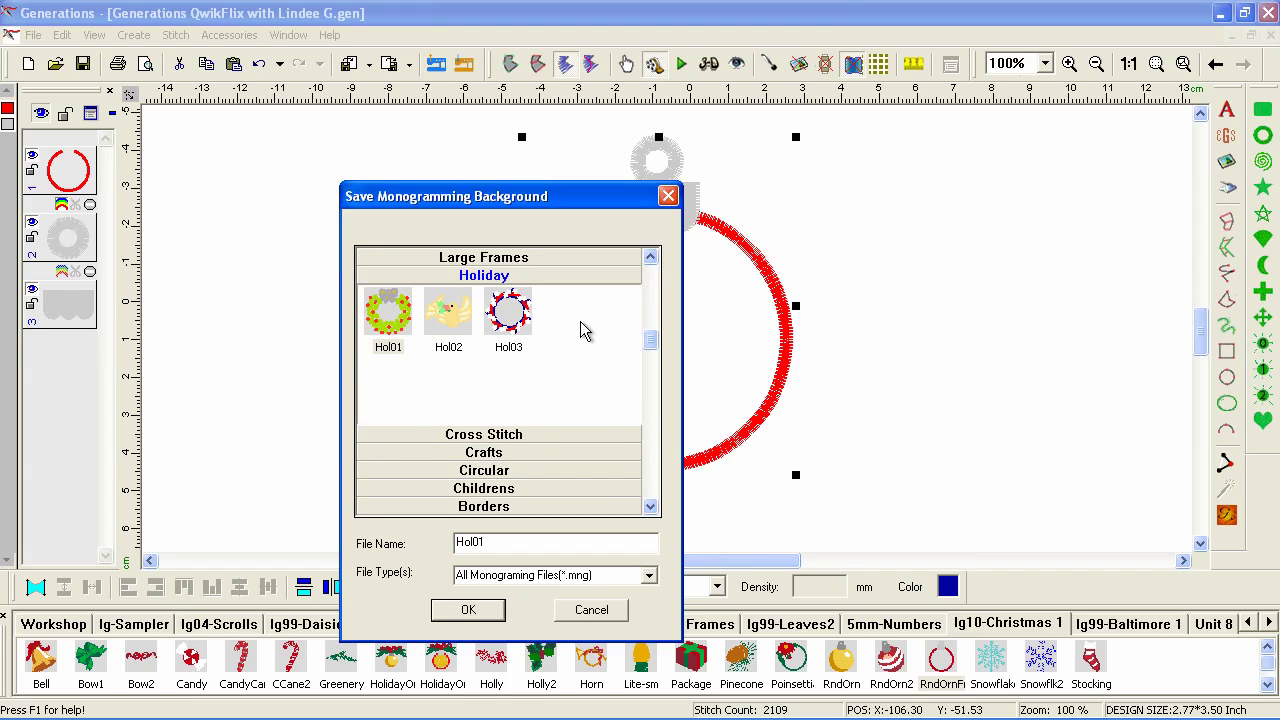
{"action": "left_click", "coordinate": [576, 320]}
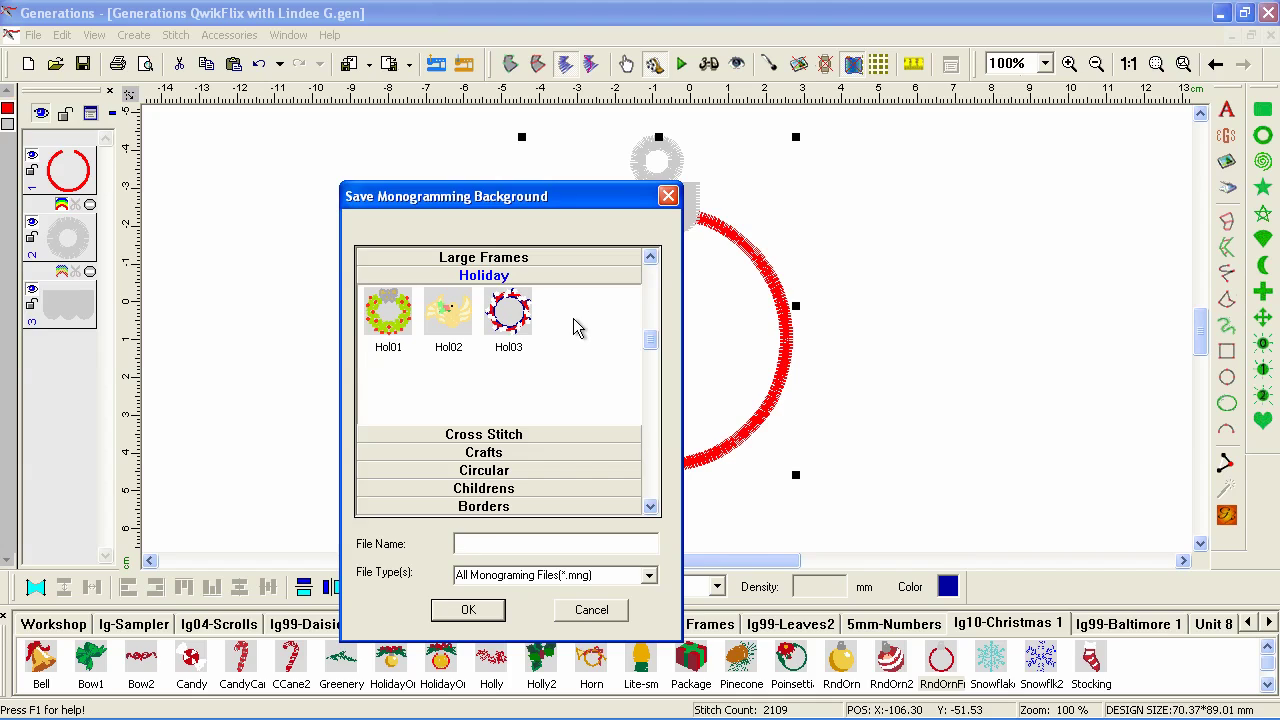
{"action": "left_click", "coordinate": [549, 549]}
{"action": "type", "text": "Ornament"}
{"action": "key", "text": "Return"}
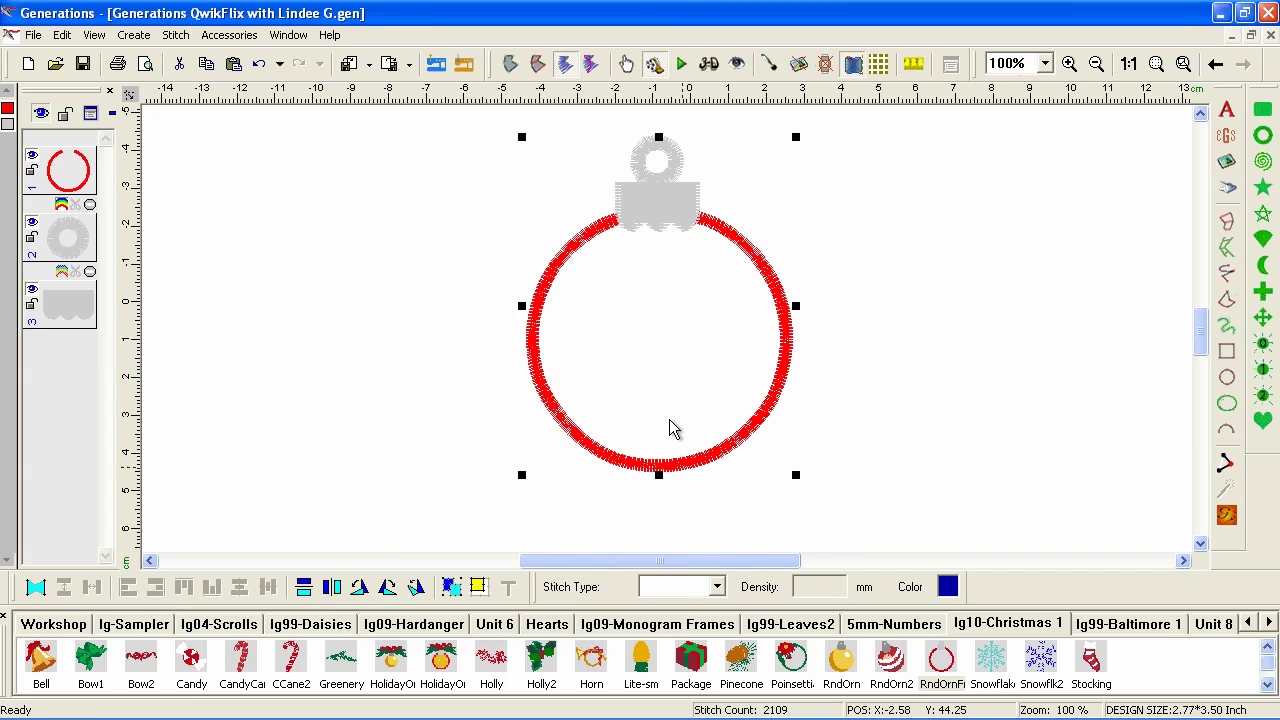
- Check the Holiday backgrounds in the Monogramming tool for the saved Ornament frame
{"action": "left_click", "coordinate": [1227, 137]}
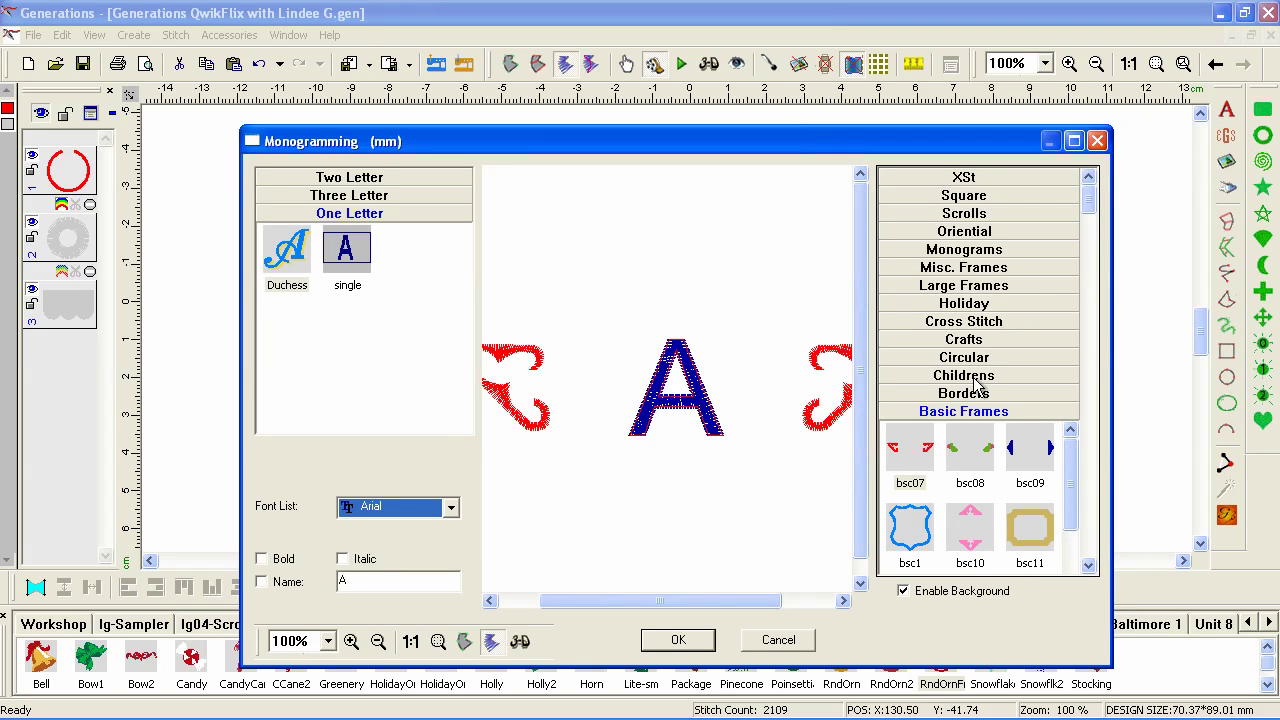
{"action": "left_click", "coordinate": [979, 305]}
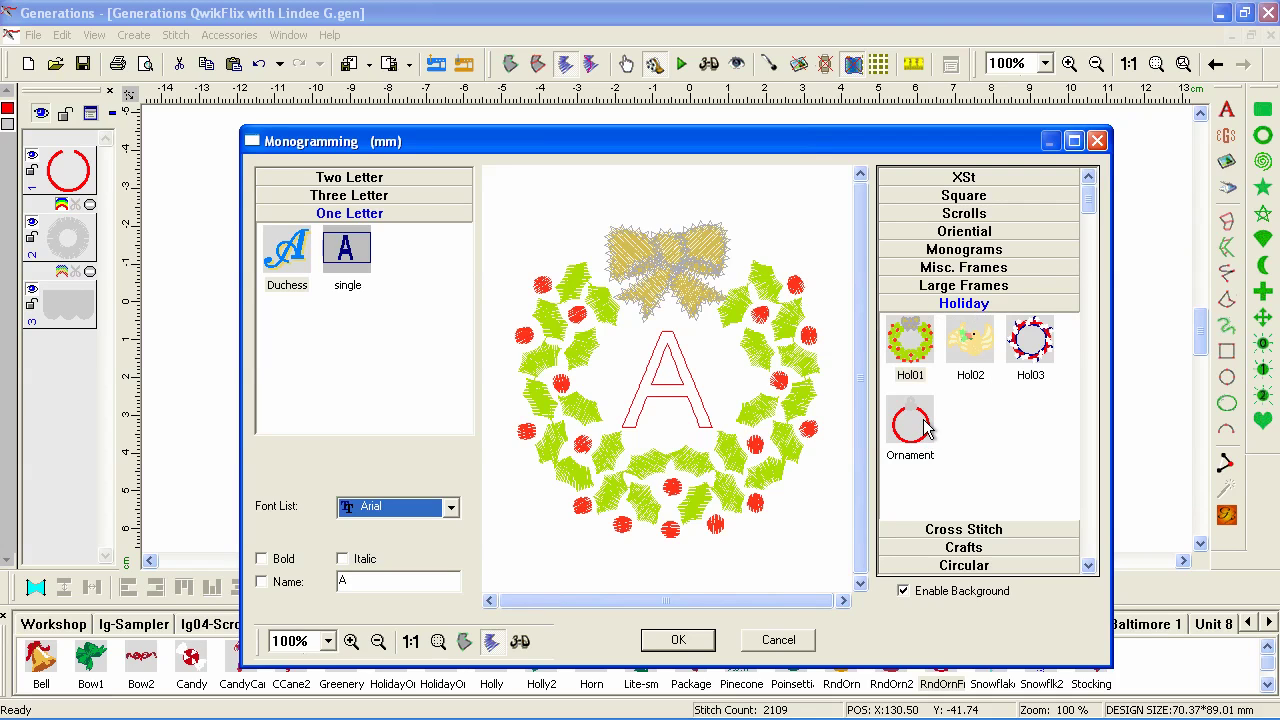
{"action": "left_click", "coordinate": [1098, 141]}
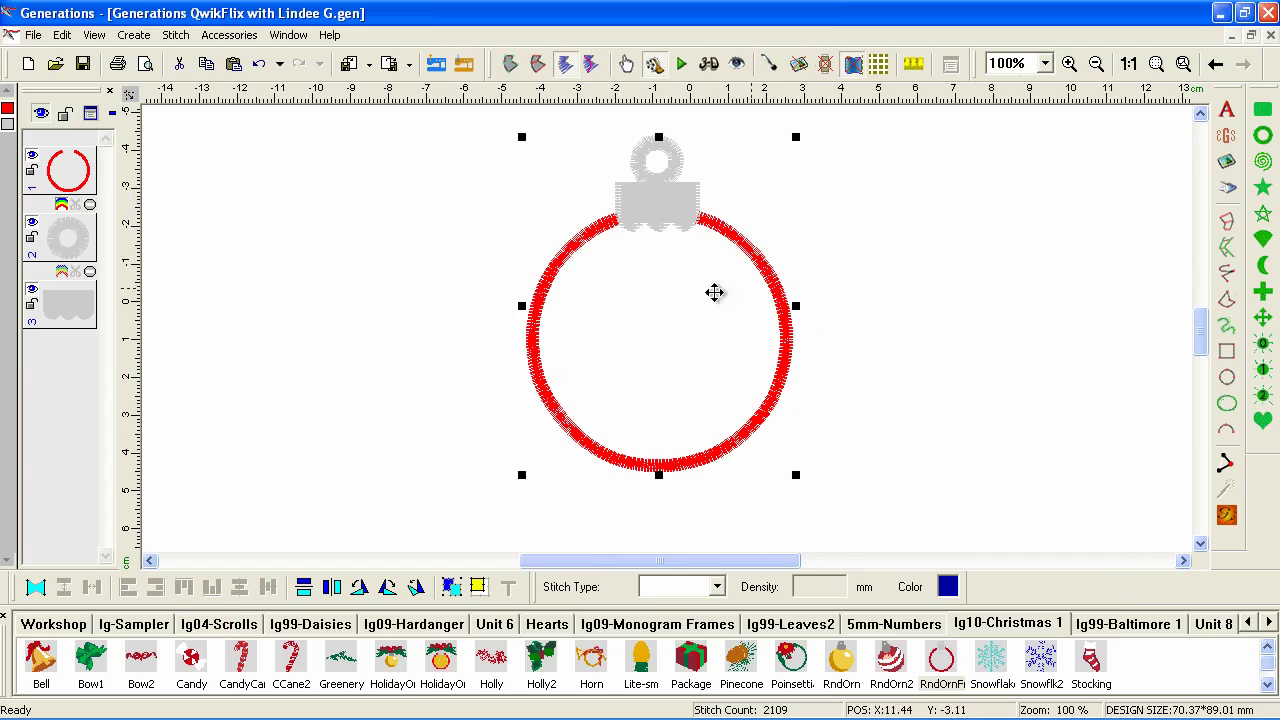